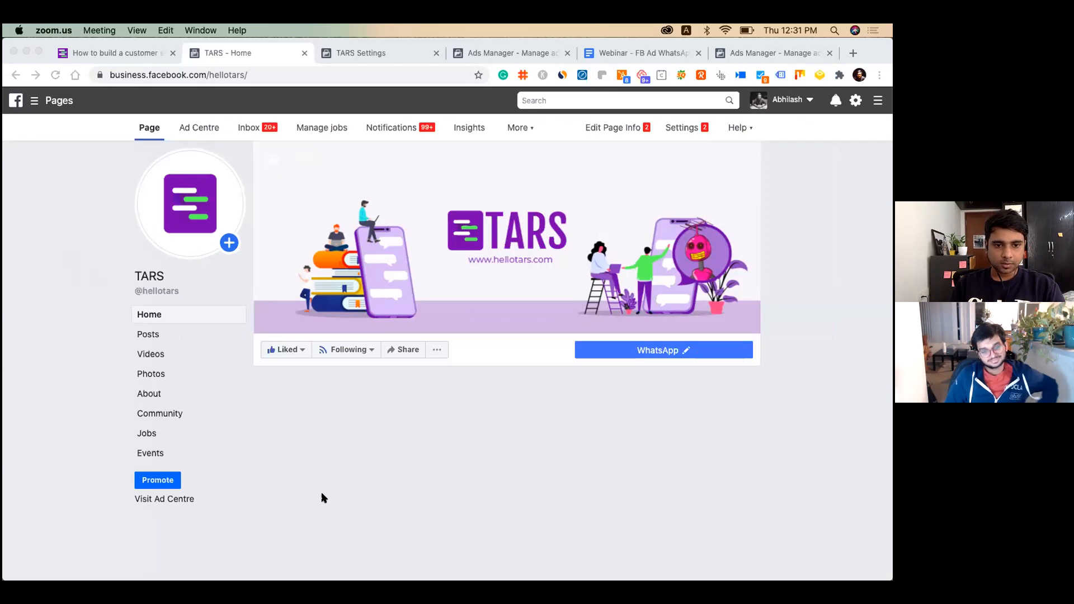
# Open the WhatsApp section of the TARS Page's settings to check the connected account
pyautogui.click(690, 130)
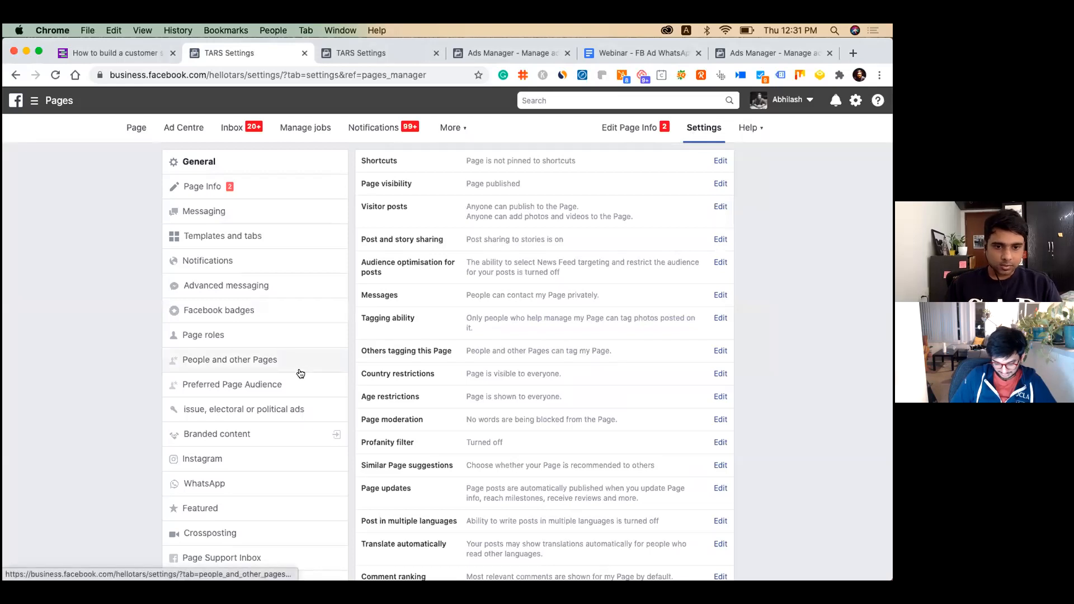
pyautogui.click(235, 483)
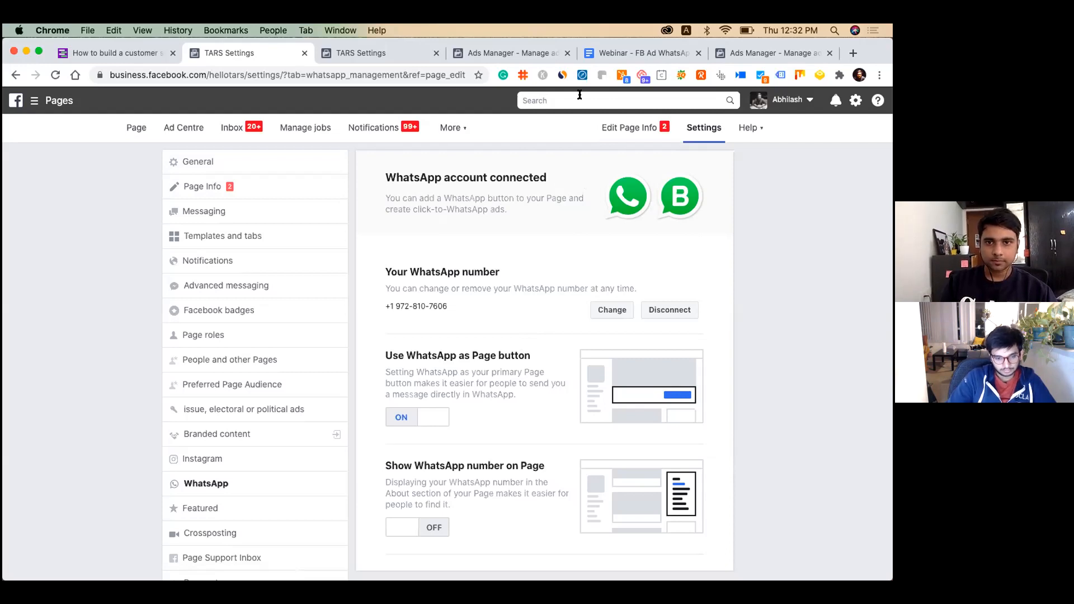
# Switch to Ads Manager and start creating a new campaign from scratch instead of continuing the saved draft
pyautogui.hotkey('ctrl', 'Tab')
pyautogui.hotkey('ctrl', 'Tab')
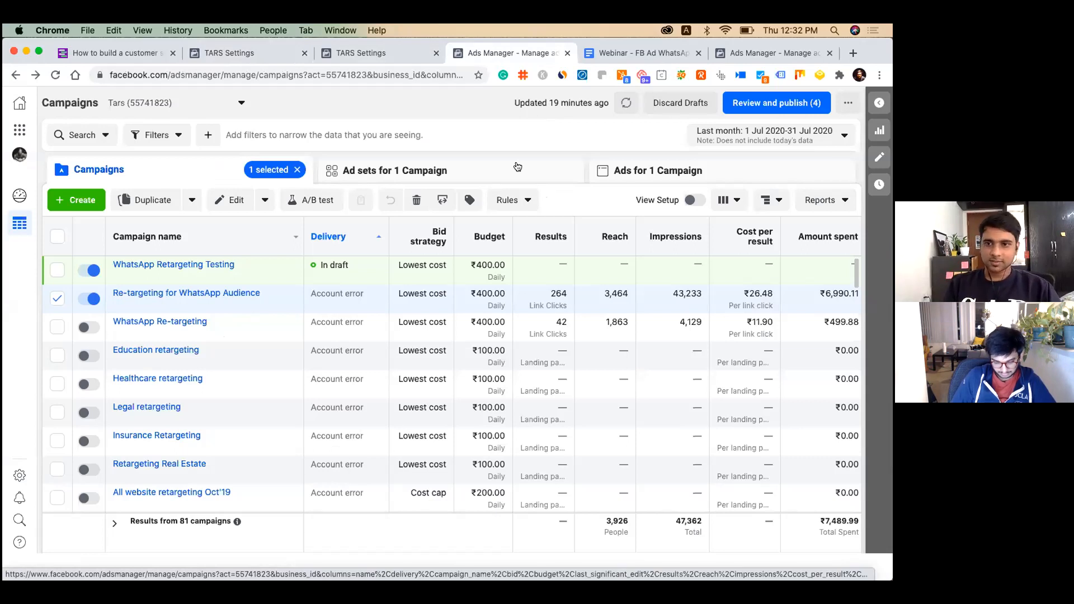
pyautogui.click(77, 203)
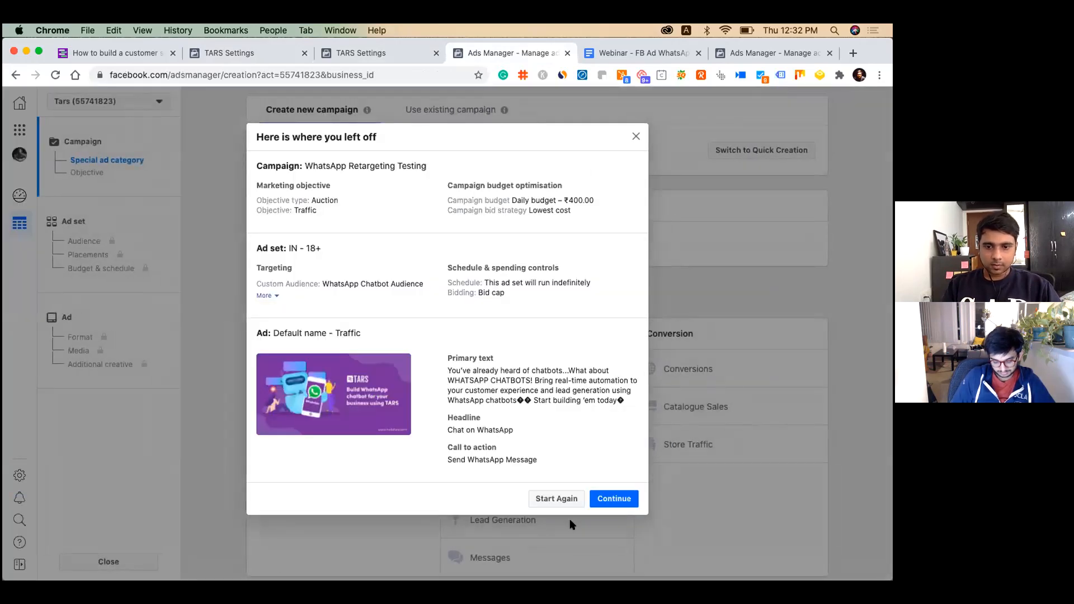
pyautogui.click(557, 501)
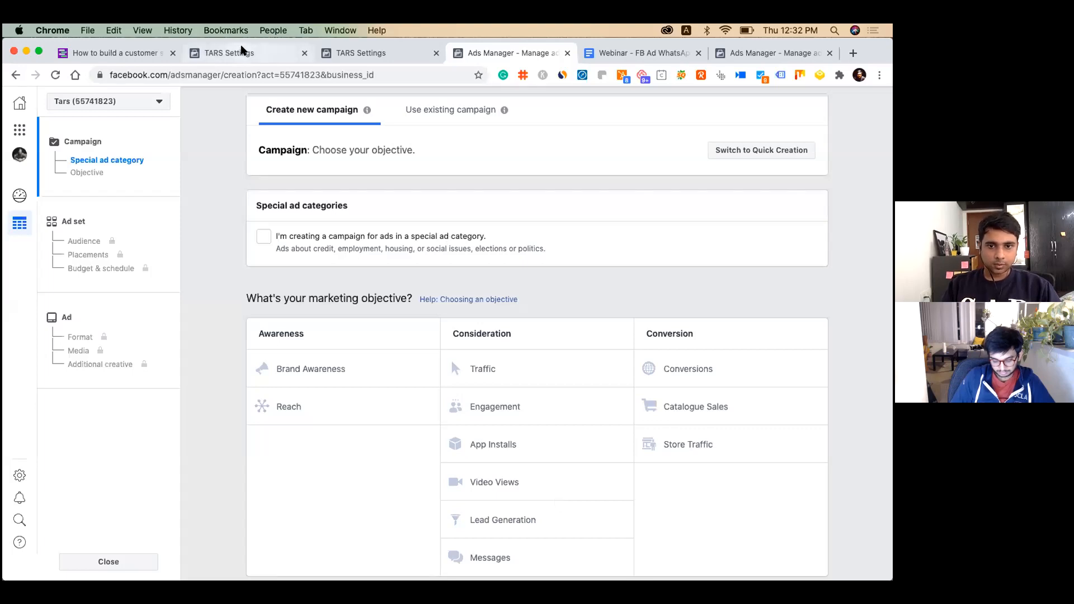
# Review the Page's WhatsApp connection settings again and return to the campaign creation page
pyautogui.click(242, 52)
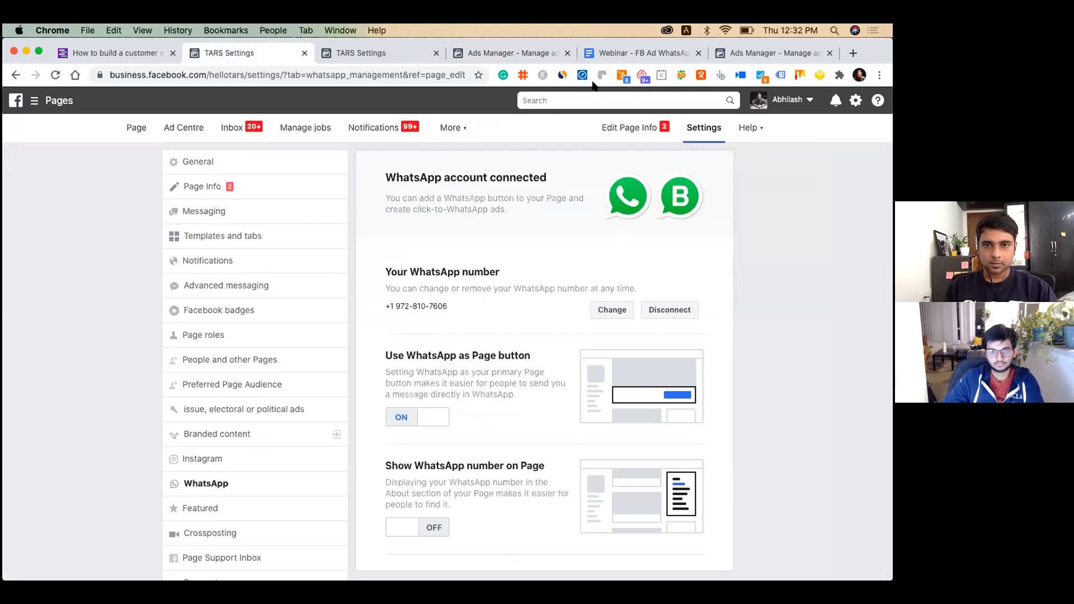
pyautogui.hotkey('ctrl', 'Tab')
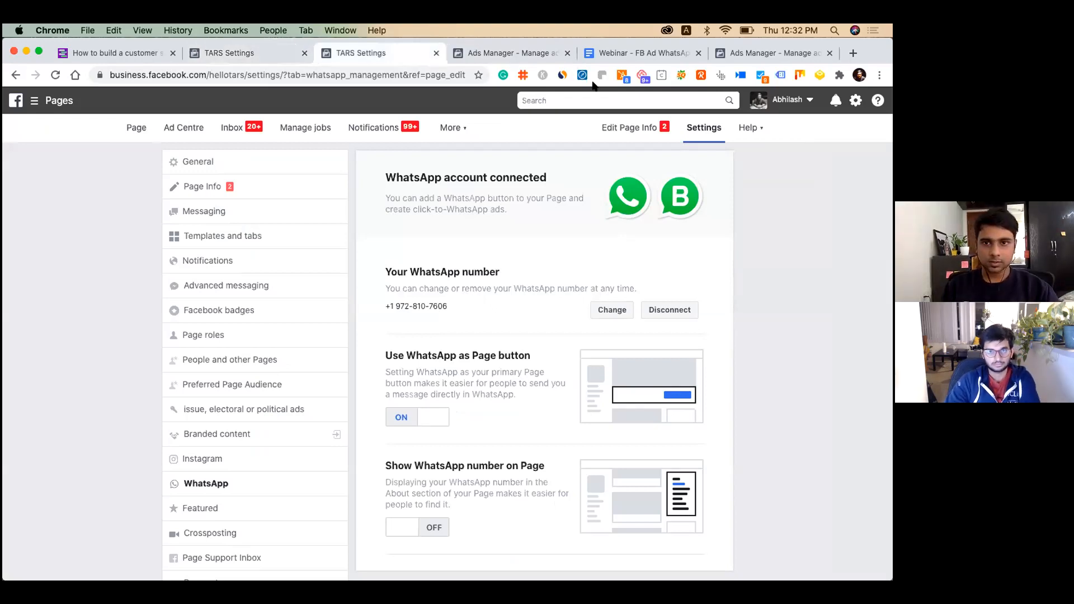
pyautogui.hotkey('ctrl', 'Tab')
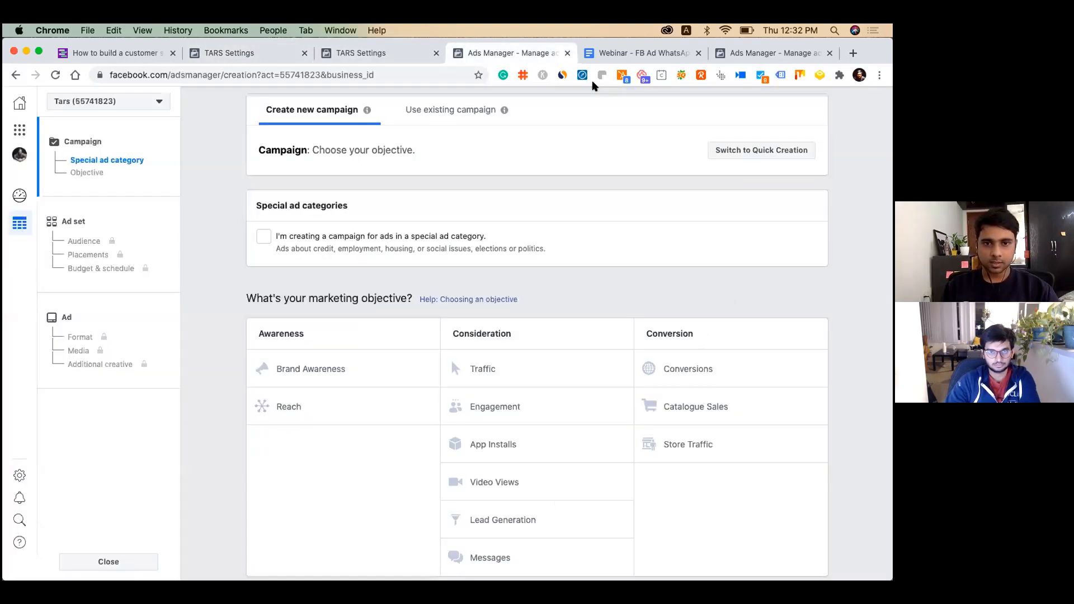
# Choose Traffic as the marketing objective and name the campaign "WhatsApp Testing"
pyautogui.click(561, 376)
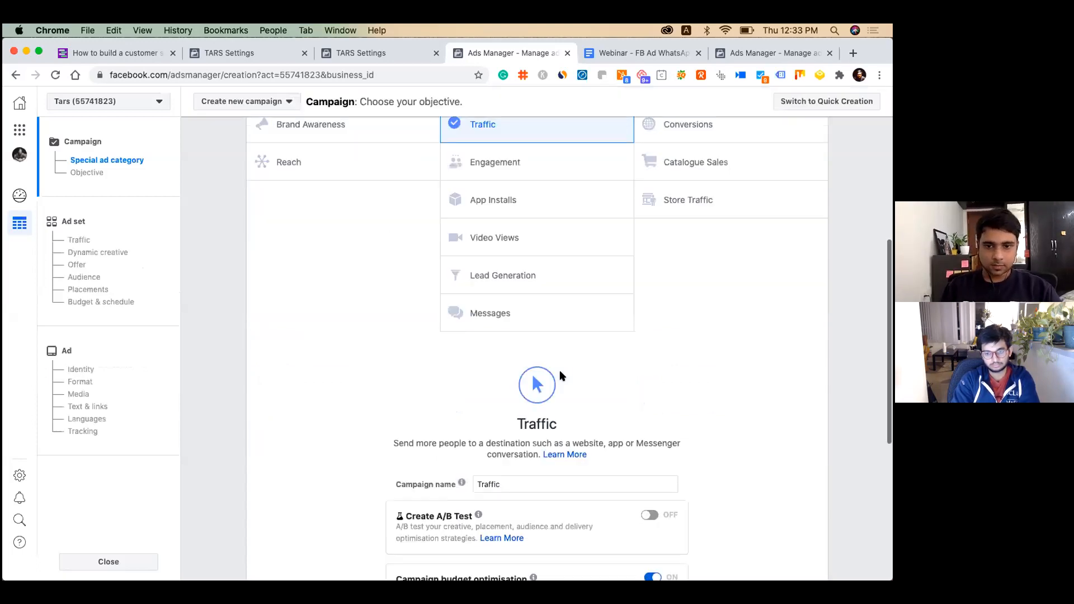
pyautogui.scroll(-3, 503, 473)
pyautogui.click(517, 396)
pyautogui.press('BackSpace')
pyautogui.press('BackSpace')
pyautogui.press('BackSpace')
pyautogui.press('BackSpace')
pyautogui.press('BackSpace')
pyautogui.press('BackSpace')
pyautogui.press('BackSpace')
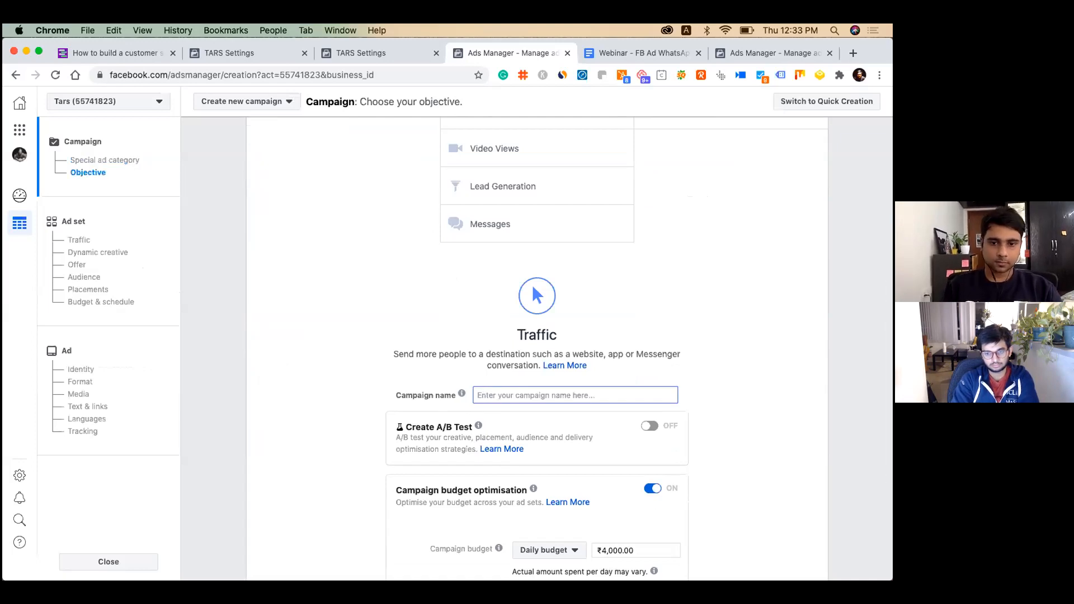
pyautogui.write('WhatsApp Testing')
# Set the campaign's daily budget to ₹400 and continue to the ad set settings
pyautogui.scroll(-3, 635, 457)
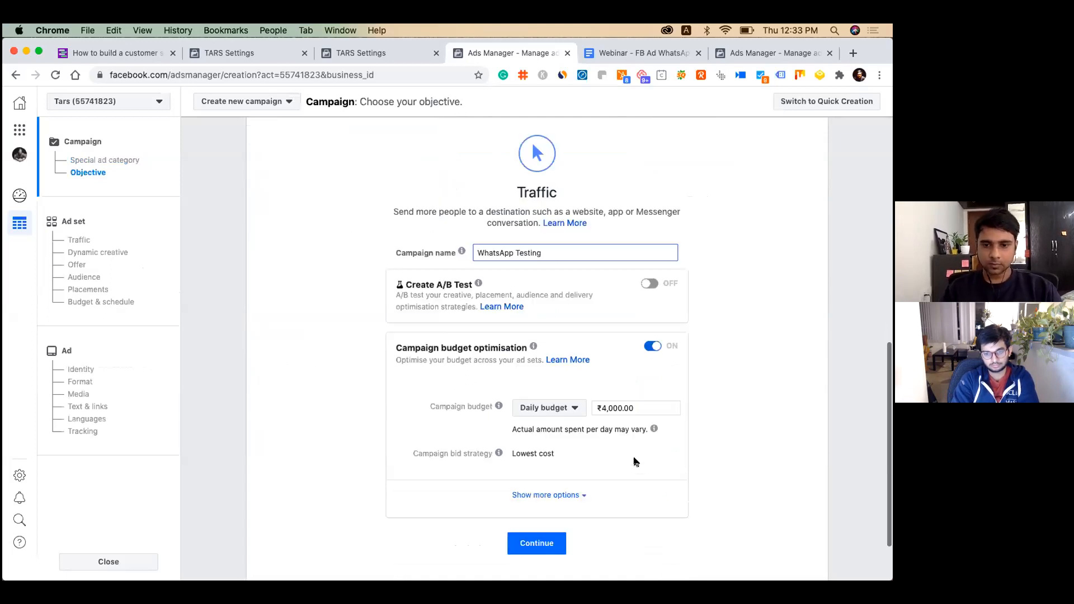
pyautogui.click(620, 408)
pyautogui.press('BackSpace')
pyautogui.press('BackSpace')
pyautogui.write('.')
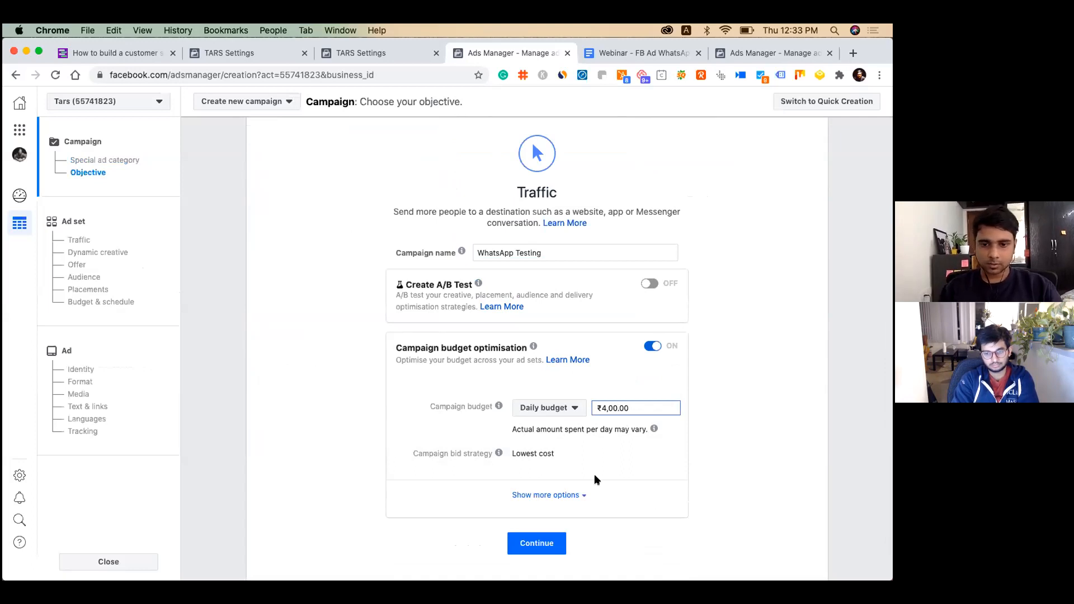
pyautogui.click(533, 544)
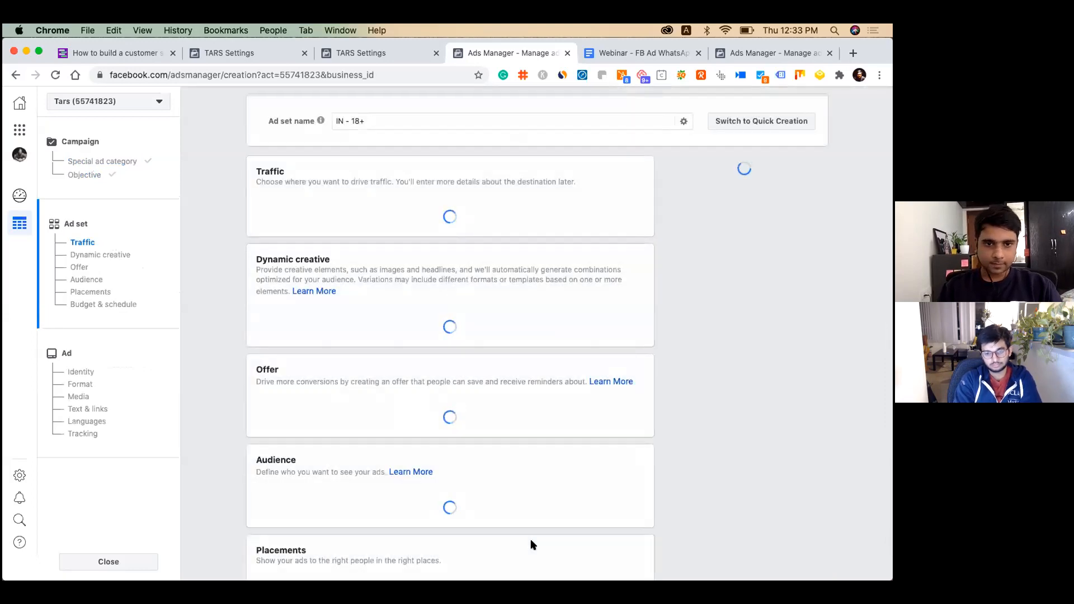
# Rename the ad set as "WhatsApp Testing"
pyautogui.click(391, 116)
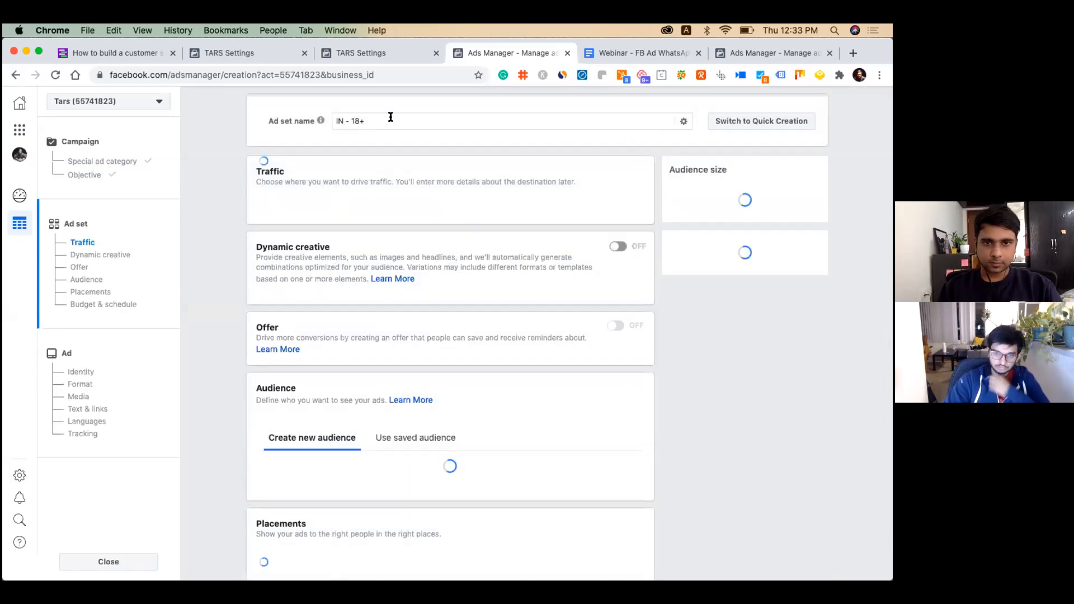
pyautogui.press('BackSpace')
pyautogui.press('BackSpace')
pyautogui.press('BackSpace')
pyautogui.press('BackSpace')
pyautogui.press('BackSpace')
pyautogui.press('BackSpace')
pyautogui.press('BackSpace')
pyautogui.press('BackSpace')
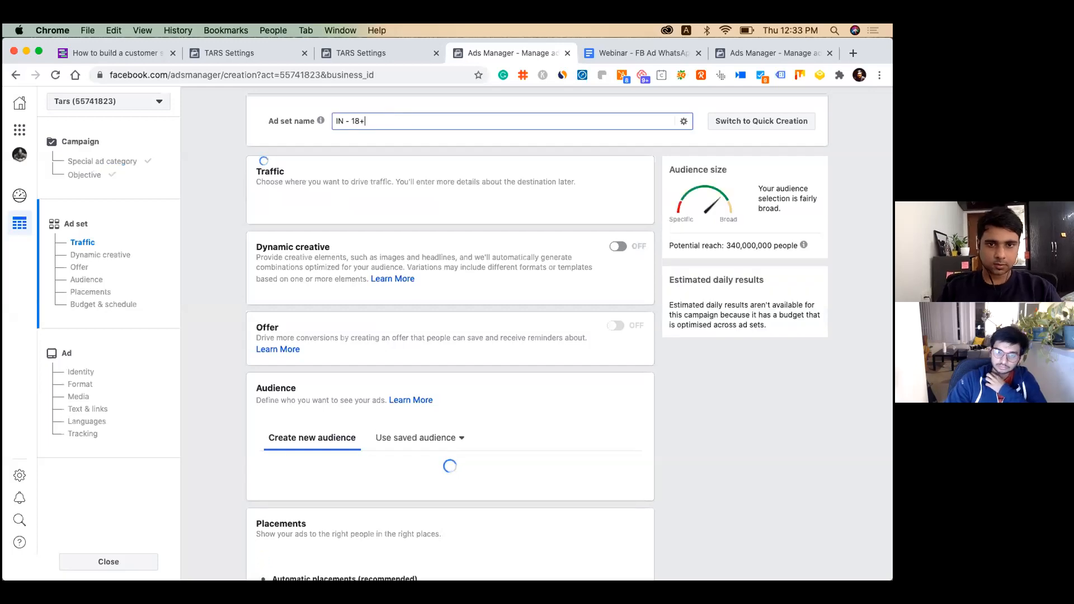
pyautogui.write('Whast')
pyautogui.press('BackSpace')
pyautogui.press('BackSpace')
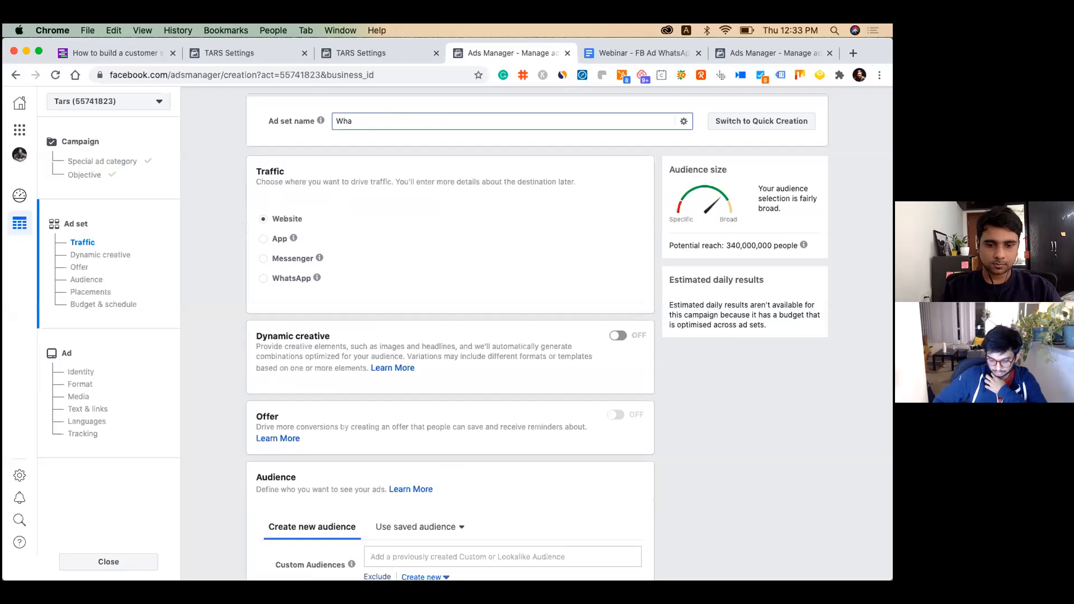
pyautogui.write('atsA')
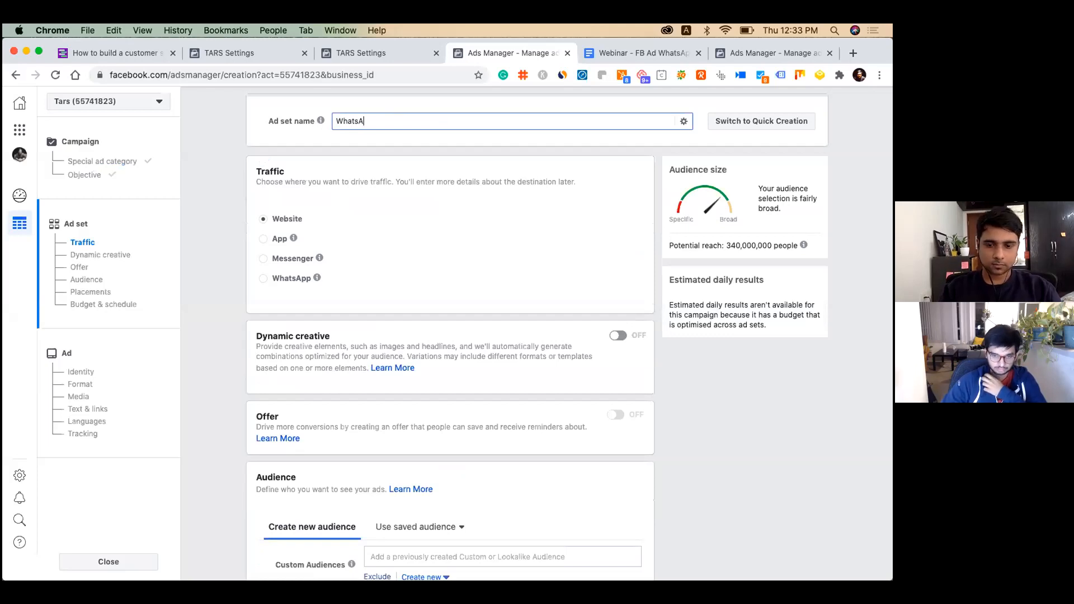
pyautogui.write('pp Testing')
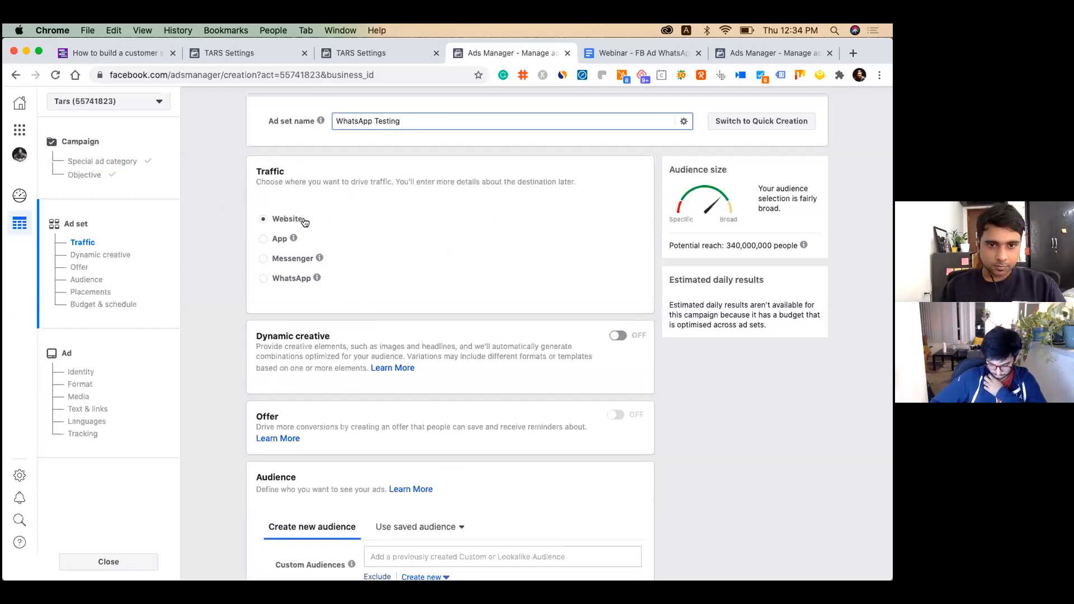
# Set WhatsApp as the traffic destination and select the TARS Page connected to it
pyautogui.moveTo(281, 245)
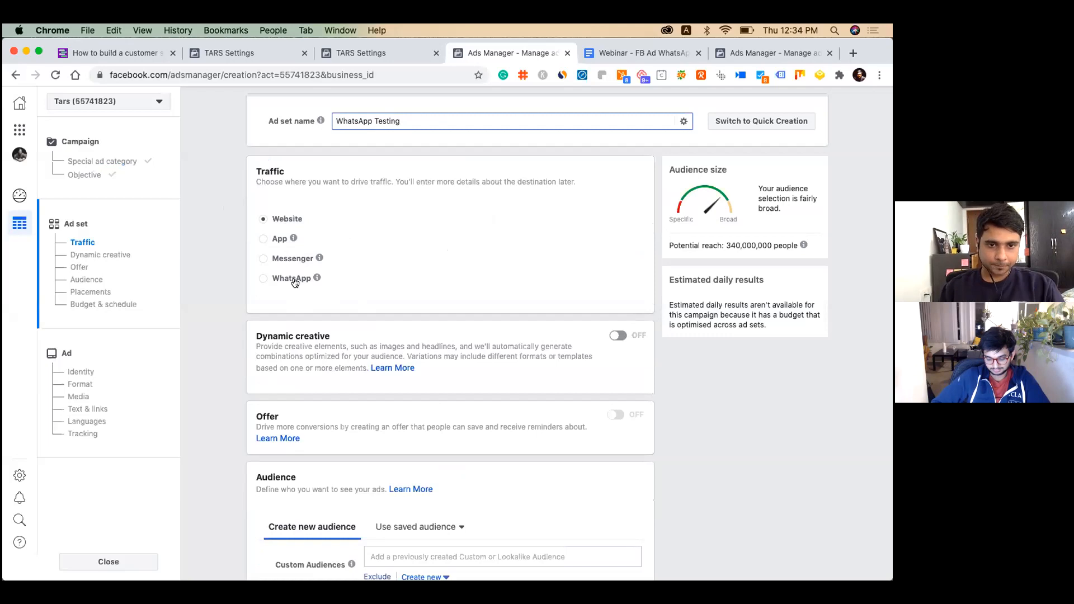
pyautogui.click(295, 282)
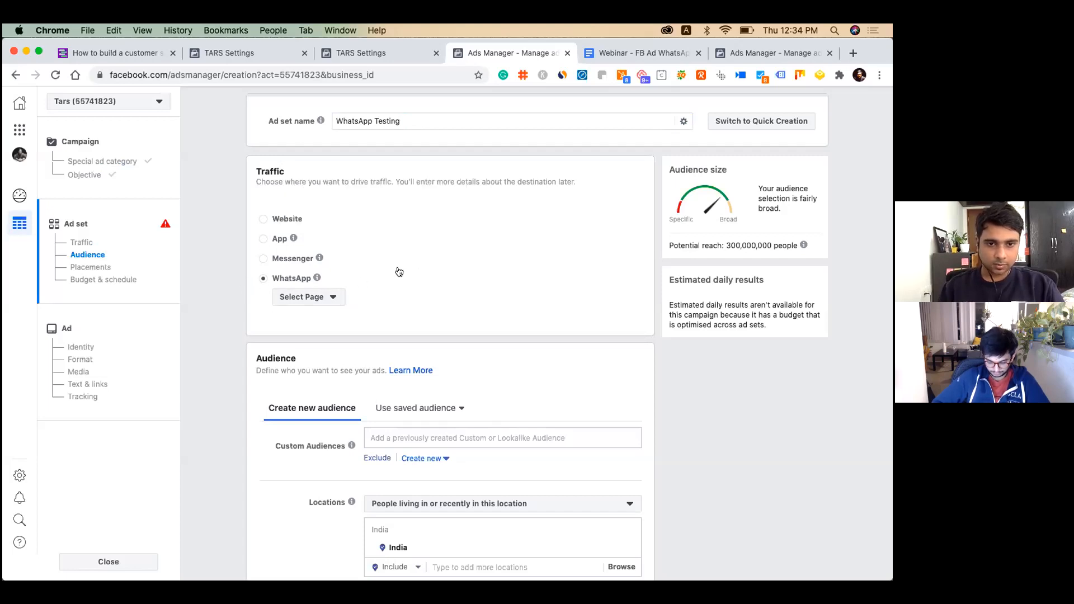
pyautogui.click(332, 298)
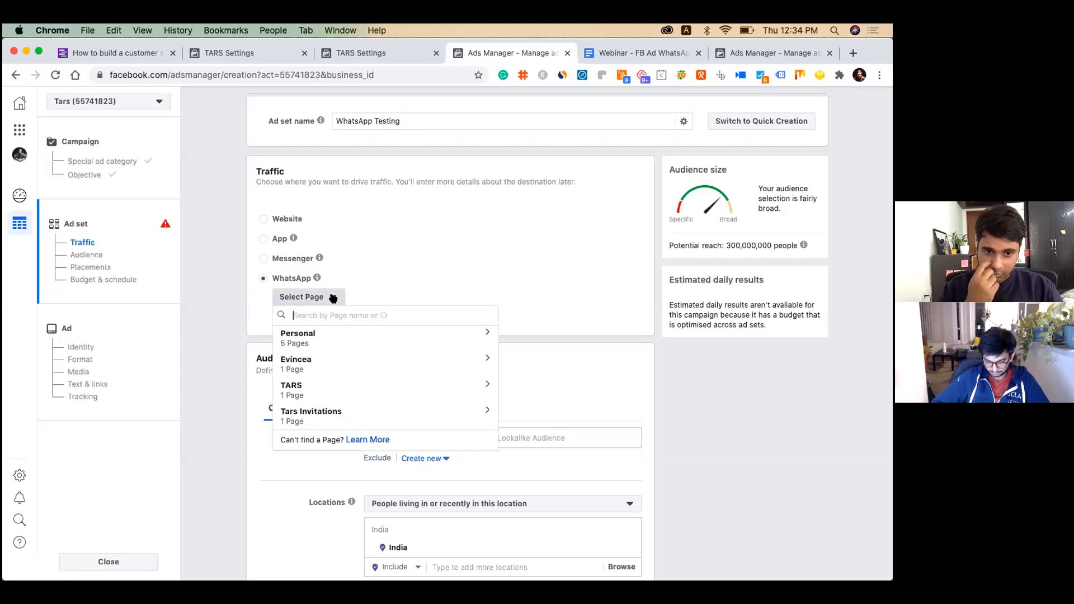
pyautogui.click(356, 395)
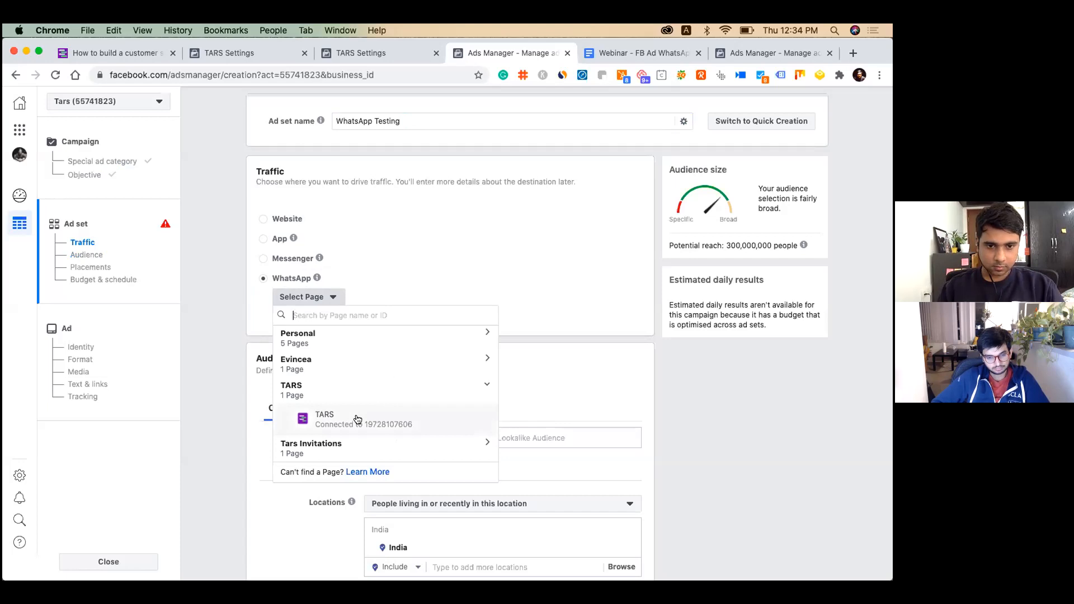
pyautogui.click(357, 420)
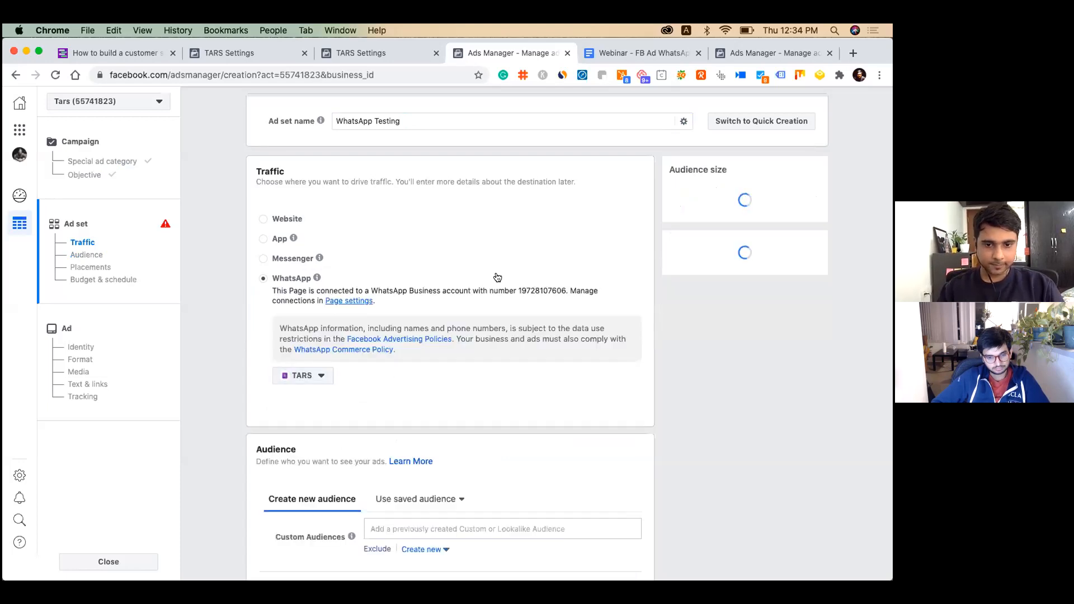
# Remove India from the audience locations and add the custom audience "WhatsApp Chatbot Audience"
pyautogui.scroll(-5, 497, 277)
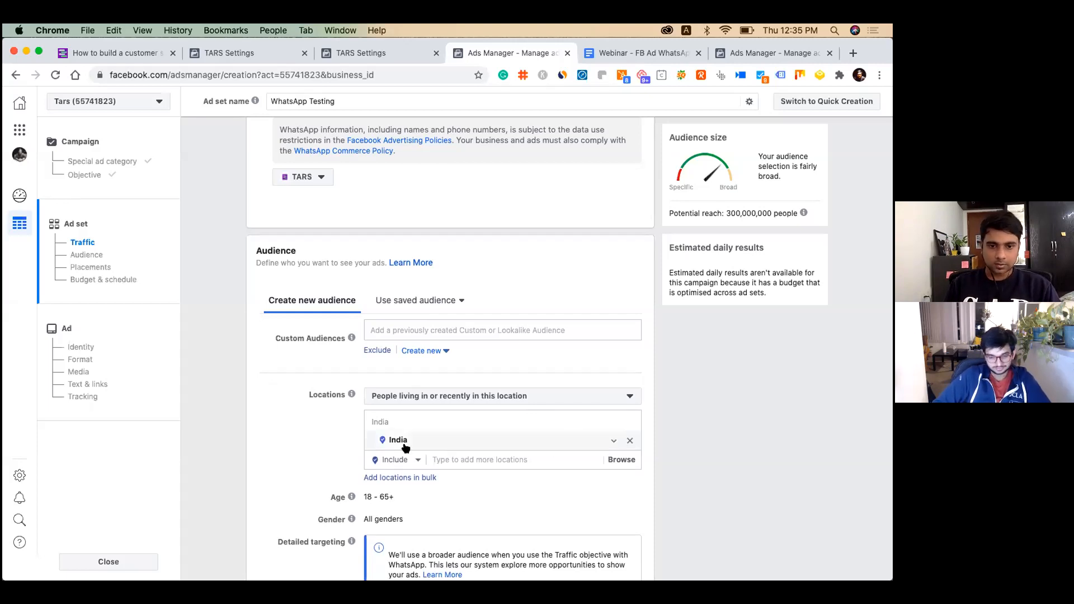
pyautogui.scroll(-3, 529, 520)
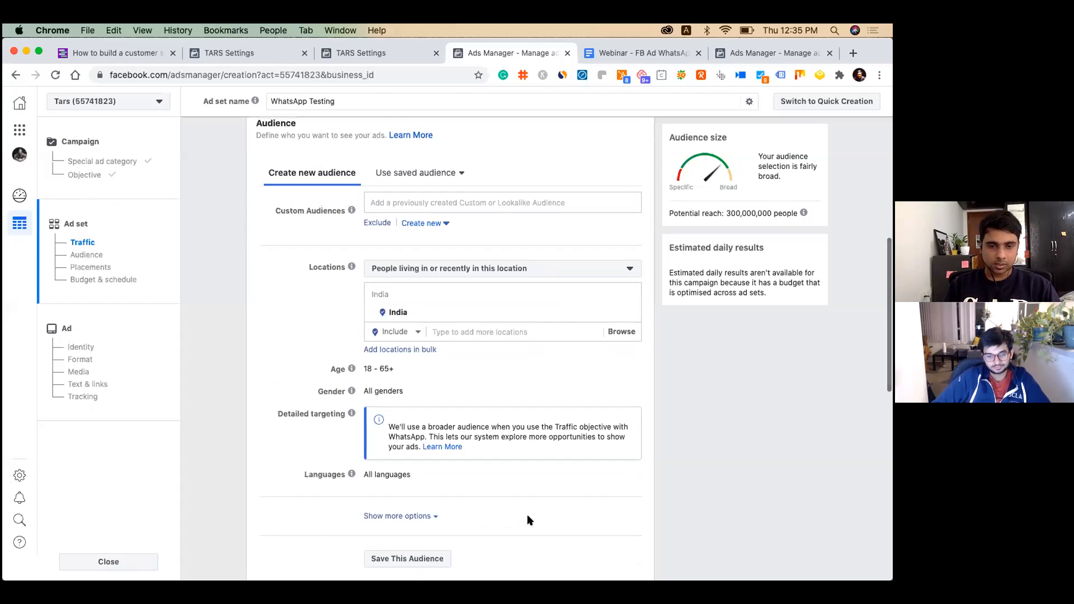
pyautogui.scroll(2, 527, 514)
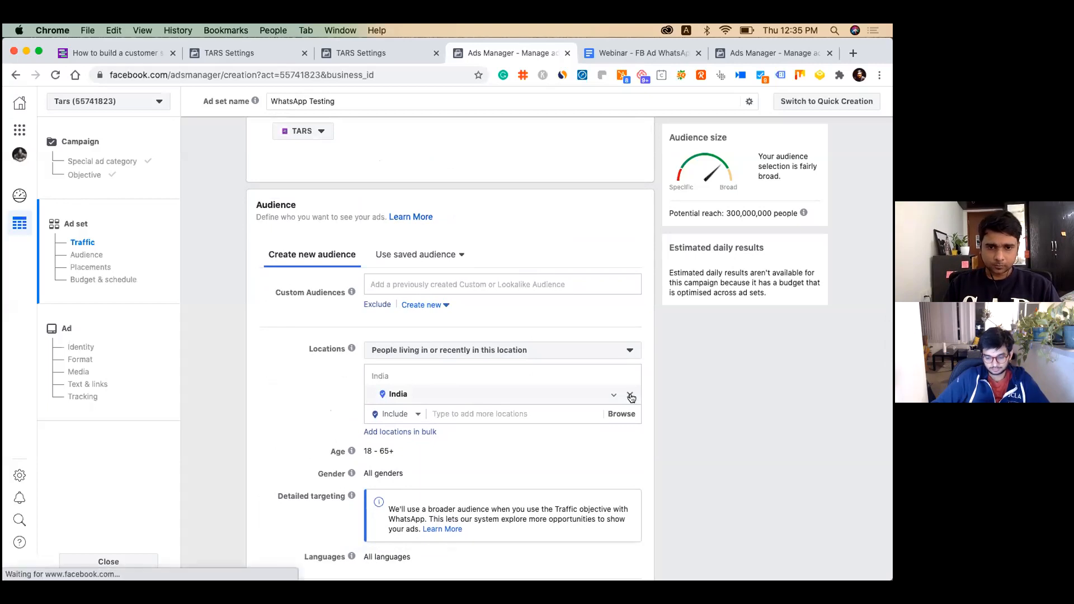
pyautogui.click(631, 397)
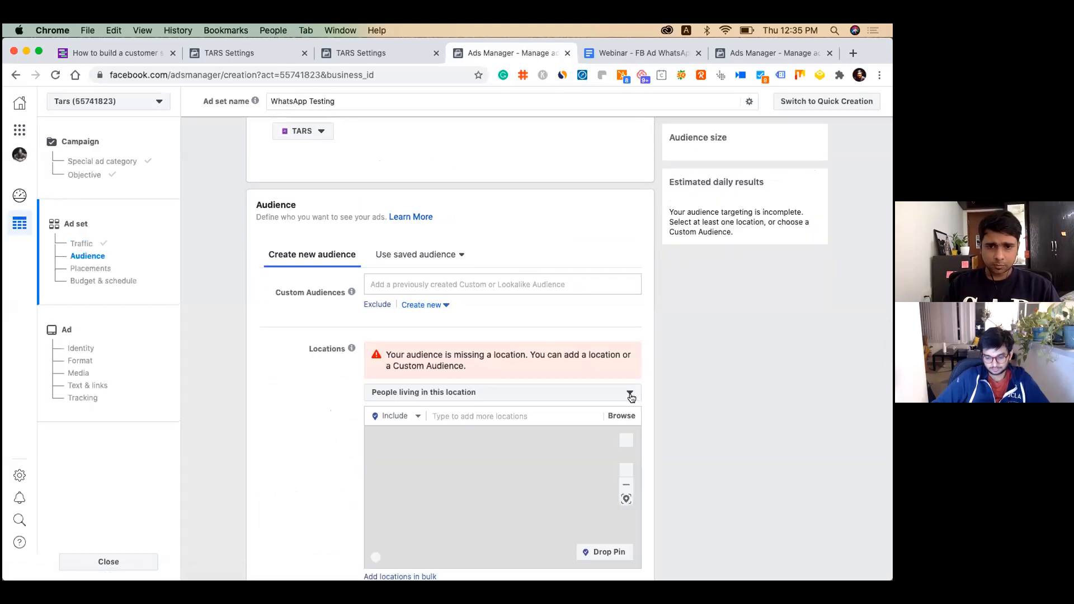
pyautogui.click(487, 284)
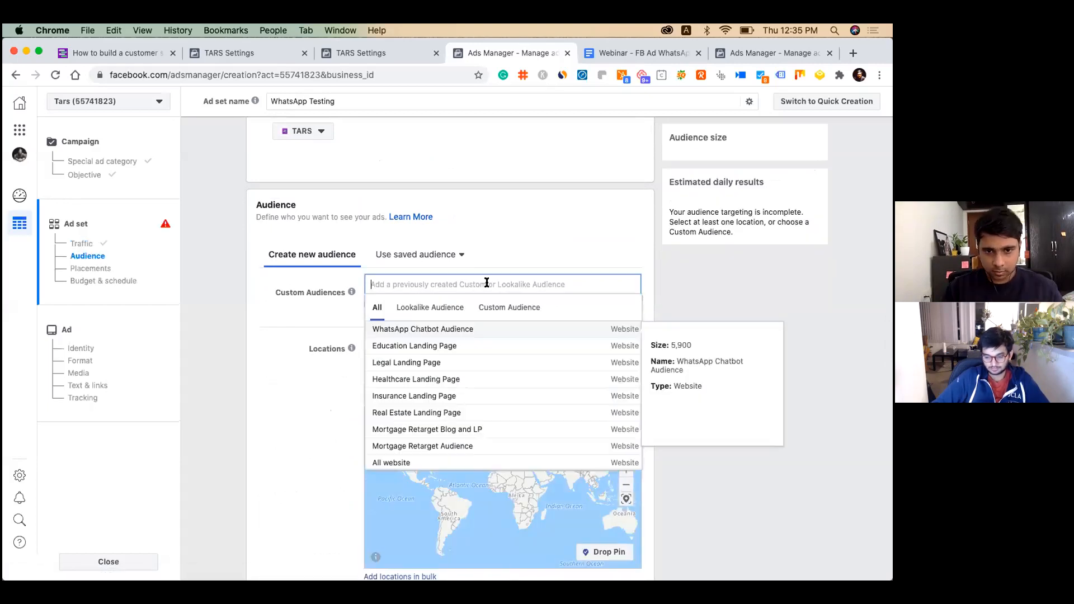
pyautogui.click(446, 329)
pyautogui.scroll(-3, 305, 446)
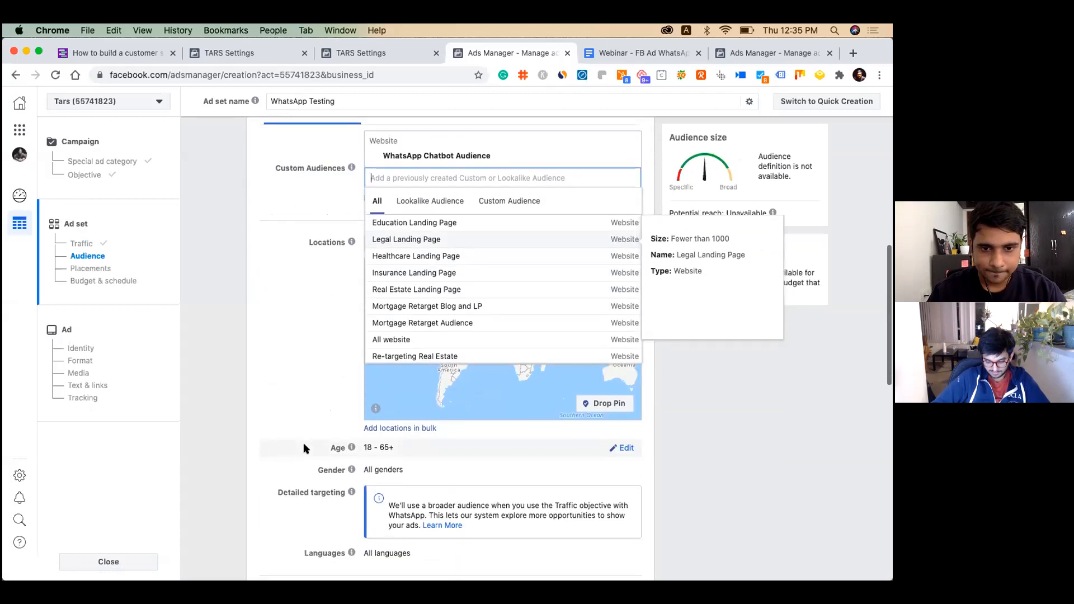
pyautogui.click(315, 381)
# Keep the automatic placements and default optimisation and spending controls, and continue to the ad settings
pyautogui.scroll(-4, 315, 383)
pyautogui.scroll(-8, 315, 387)
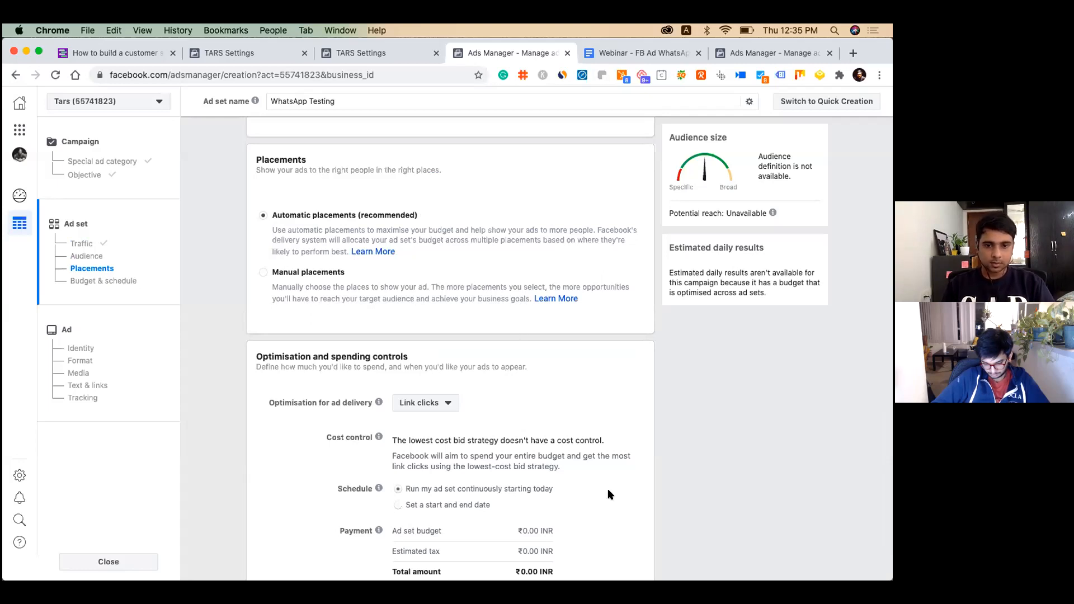
pyautogui.scroll(-3, 609, 492)
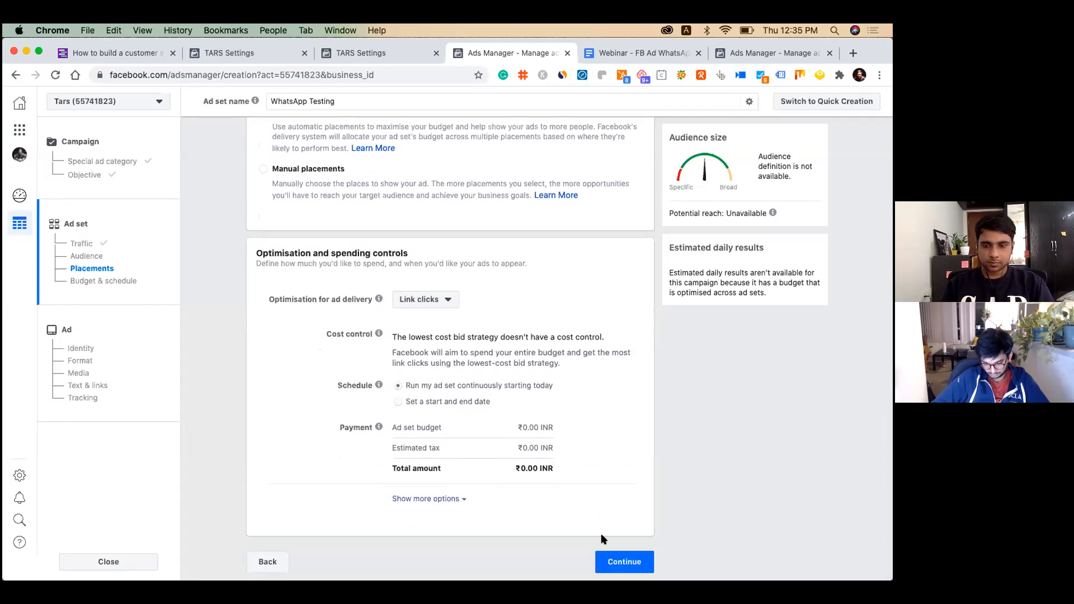
pyautogui.click(624, 562)
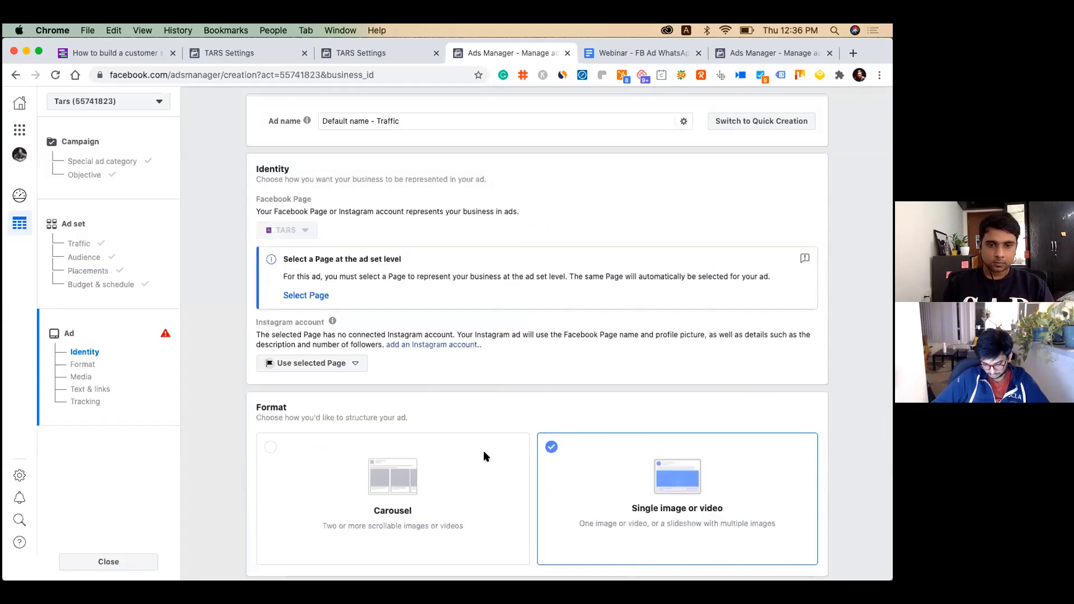
# Replace the default ad name with "WhatsApp Testing"
pyautogui.click(427, 118)
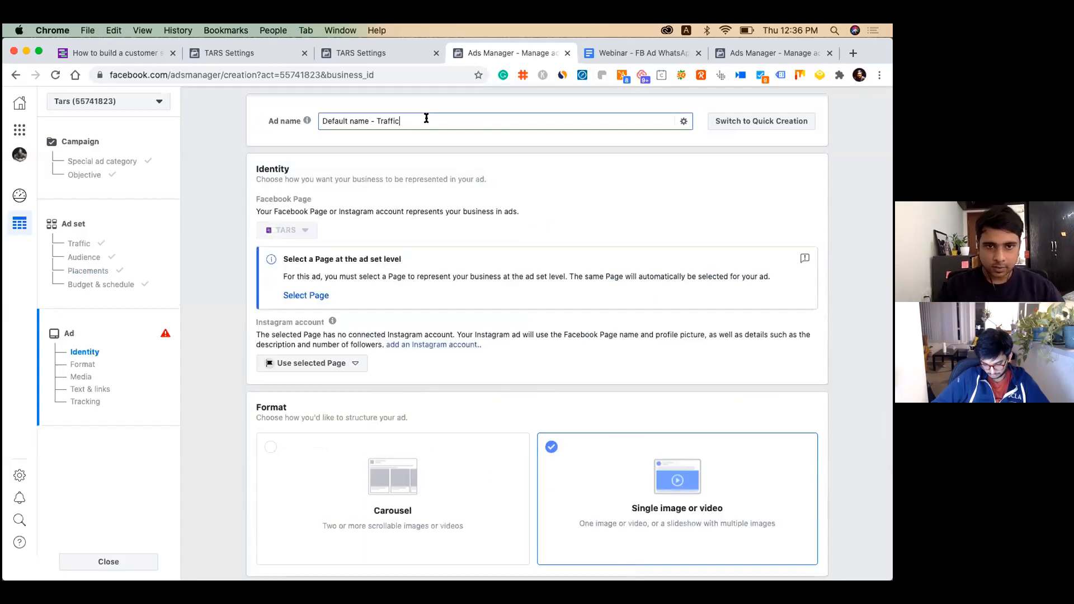
pyautogui.press('super+a')
pyautogui.press('BackSpace')
pyautogui.write('Wh')
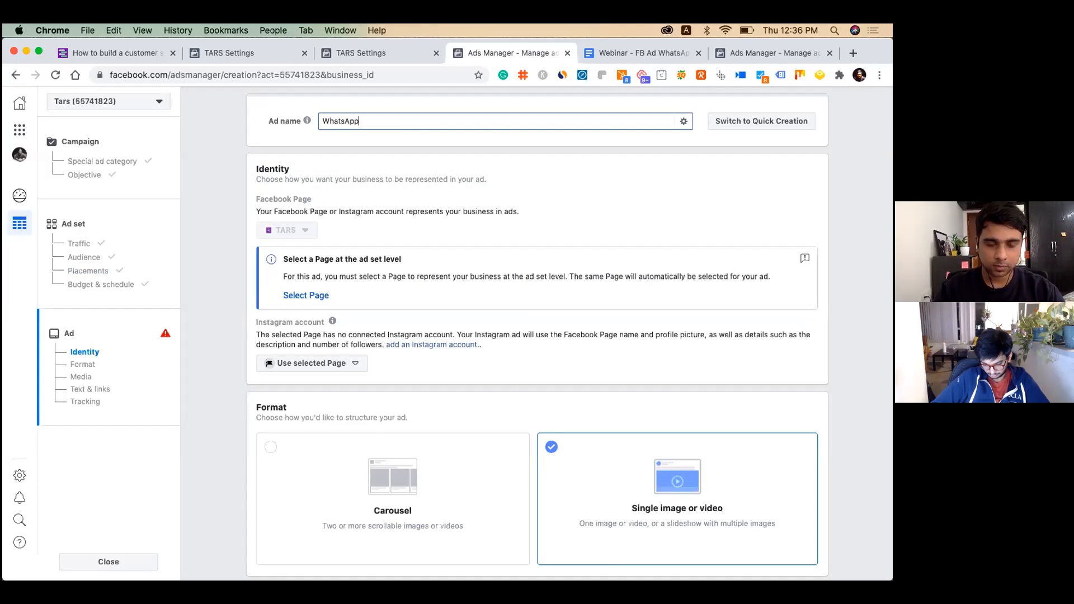
pyautogui.write('atsApp Testing')
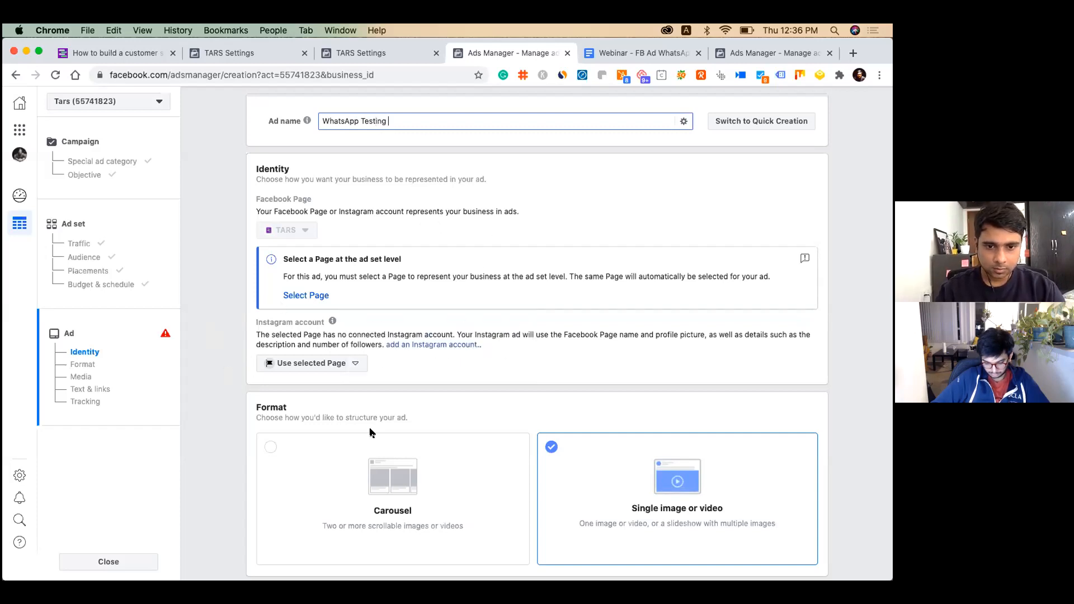
# Keep the single image format and add the account image "WhatsApp Chatbot Marketing Assets-01.jpg" as the ad's media
pyautogui.scroll(-5, 370, 433)
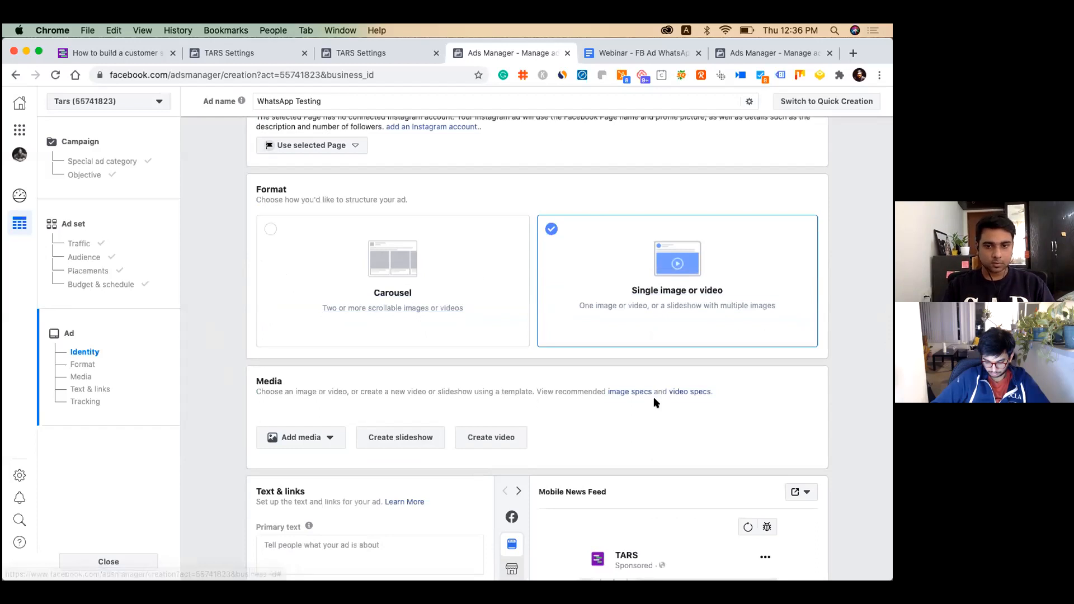
pyautogui.scroll(-3, 238, 394)
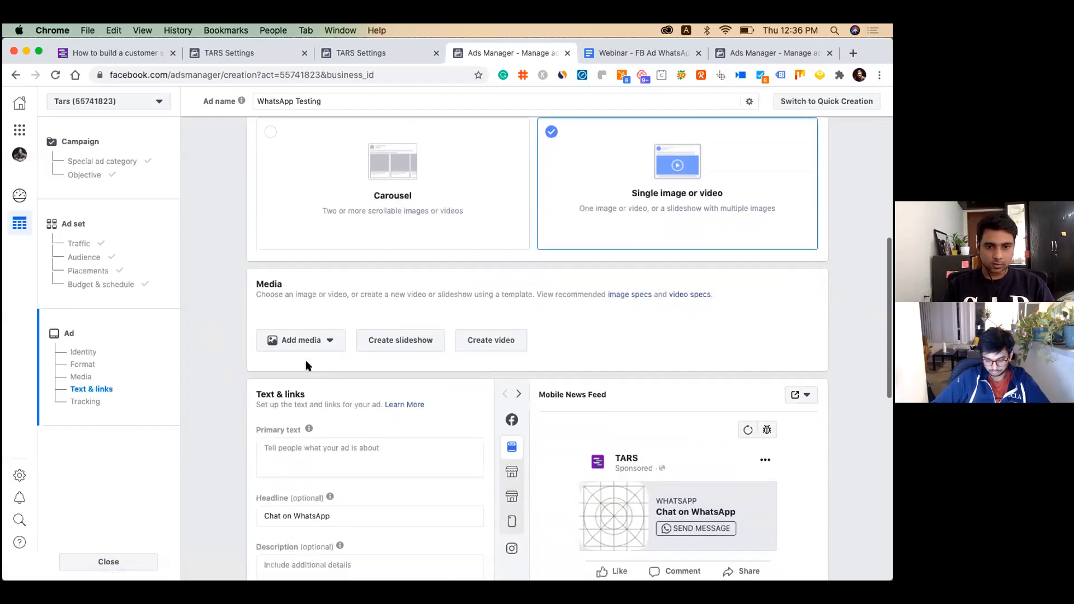
pyautogui.click(312, 339)
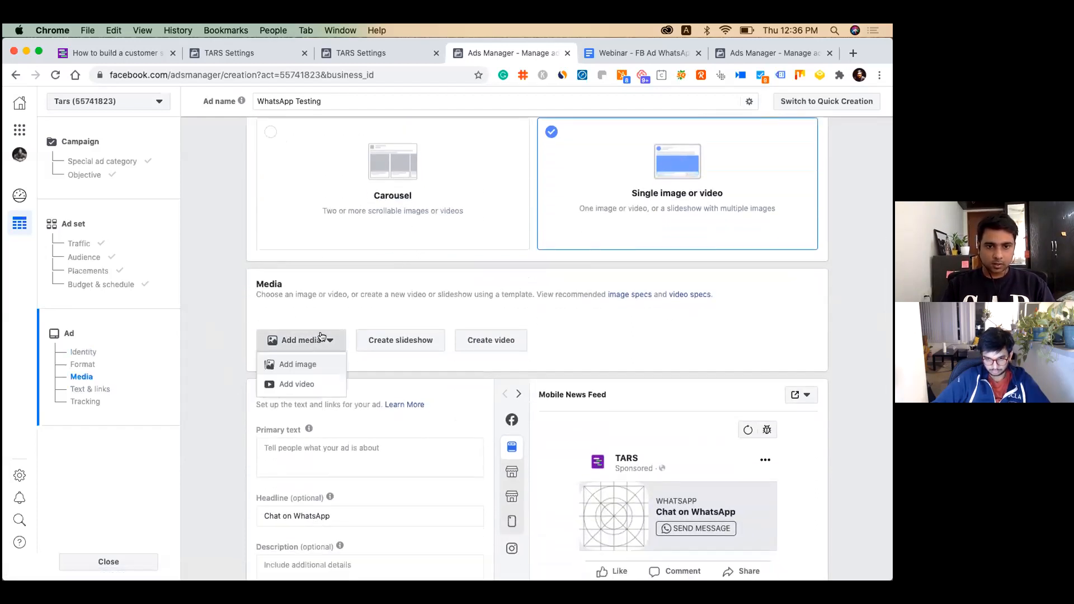
pyautogui.click(317, 363)
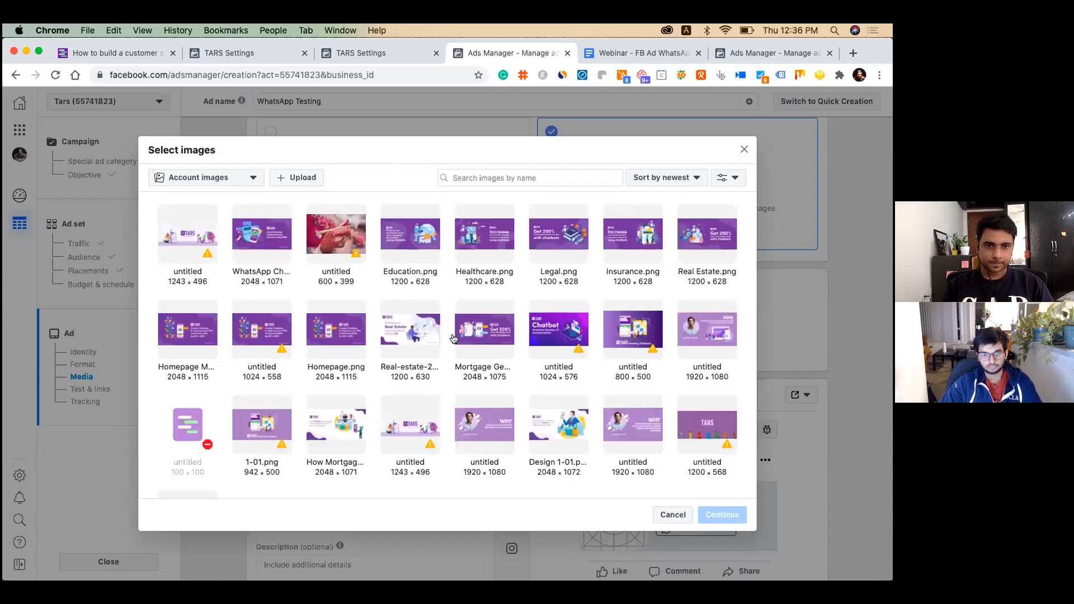
pyautogui.click(254, 250)
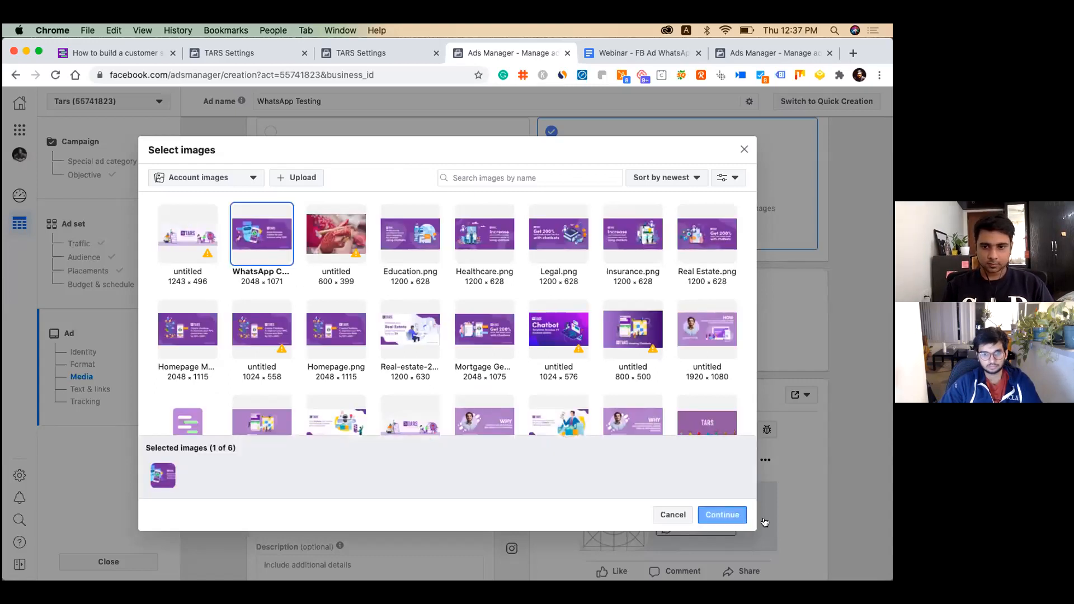
pyautogui.click(717, 518)
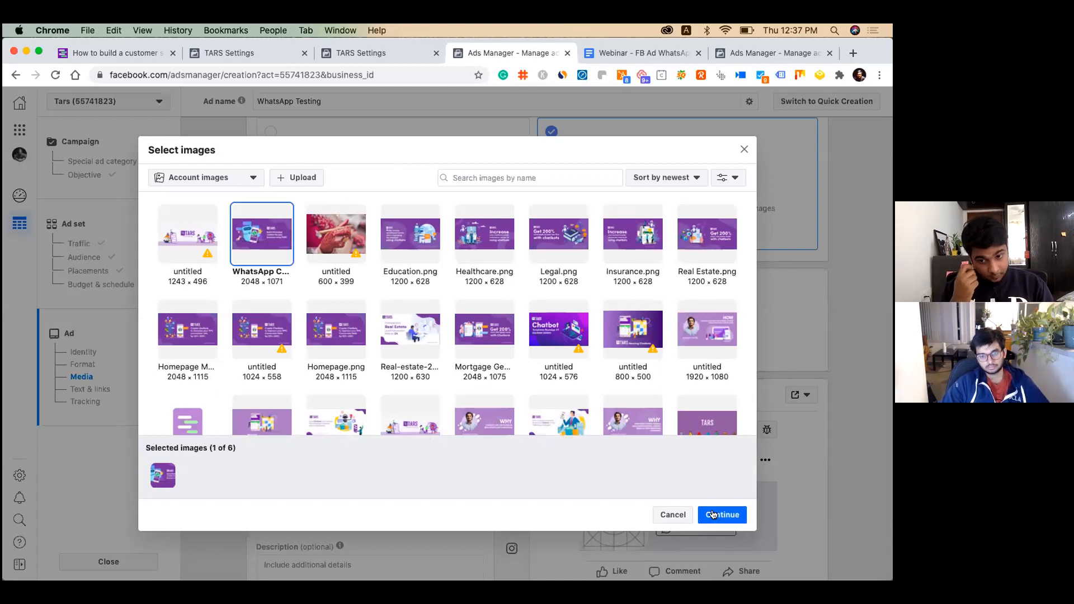
pyautogui.click(712, 515)
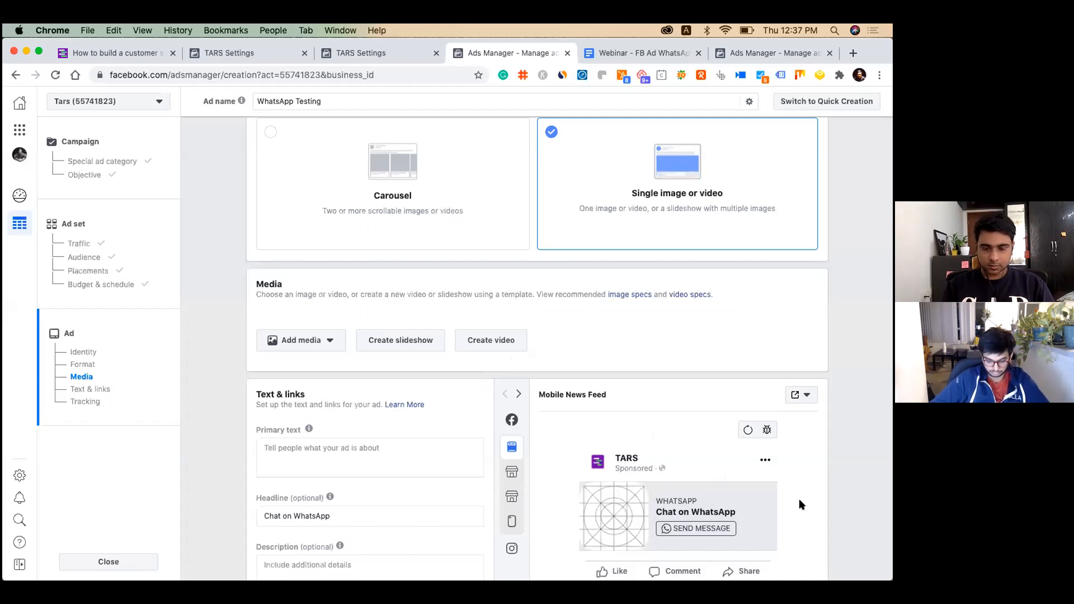
# Copy the main copy from the "Webinar - FB Ad WhatsApp Chatbot" document, from "You've already heard of chatbots" to "Start building 'em today", into the ad's primary text
pyautogui.scroll(-5, 800, 501)
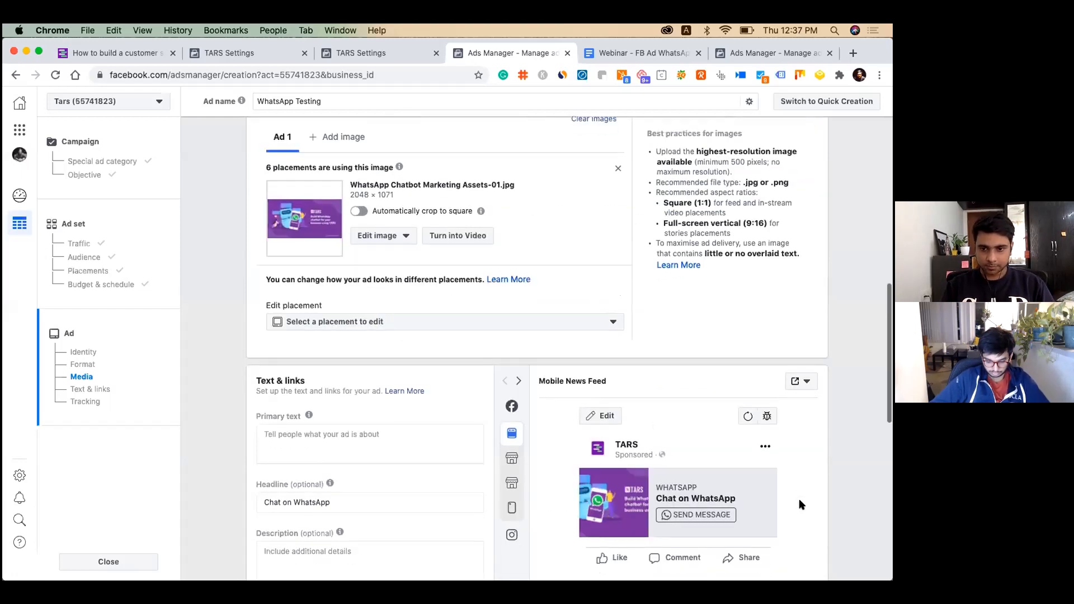
pyautogui.scroll(-2, 799, 505)
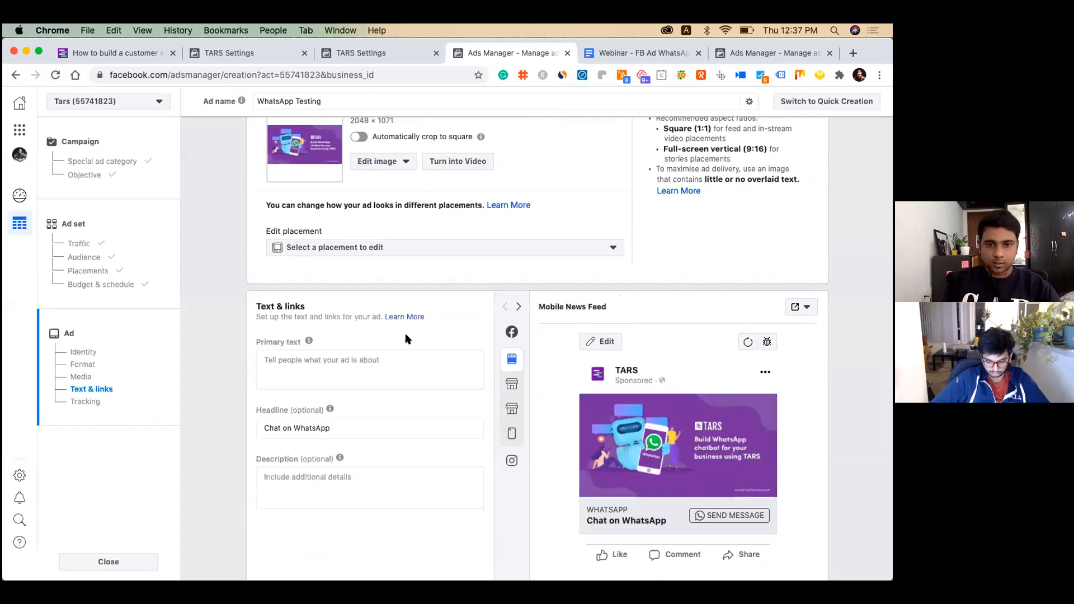
pyautogui.click(371, 364)
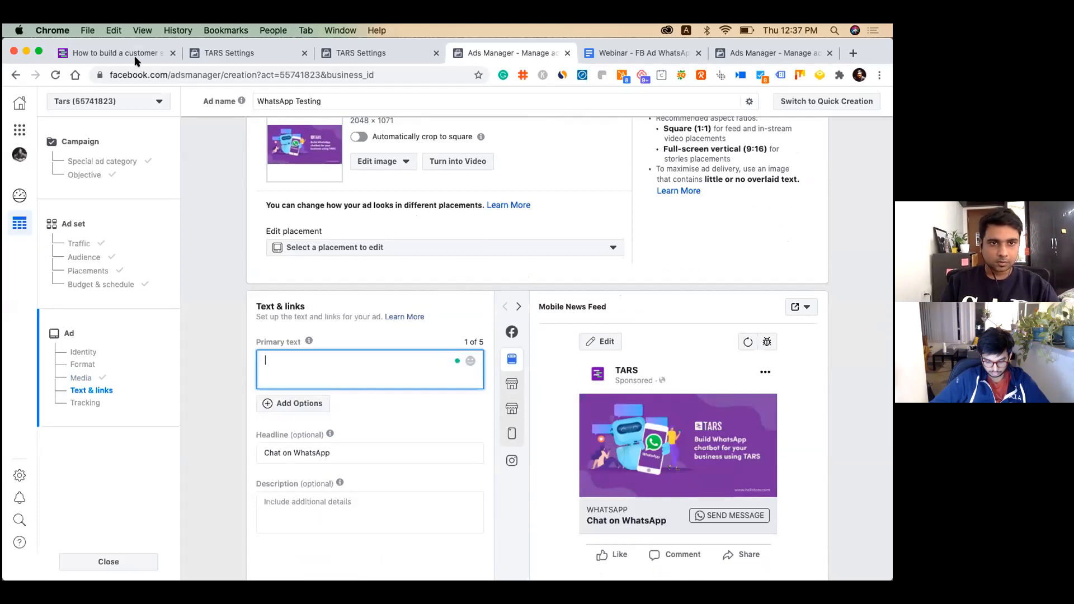
pyautogui.click(642, 54)
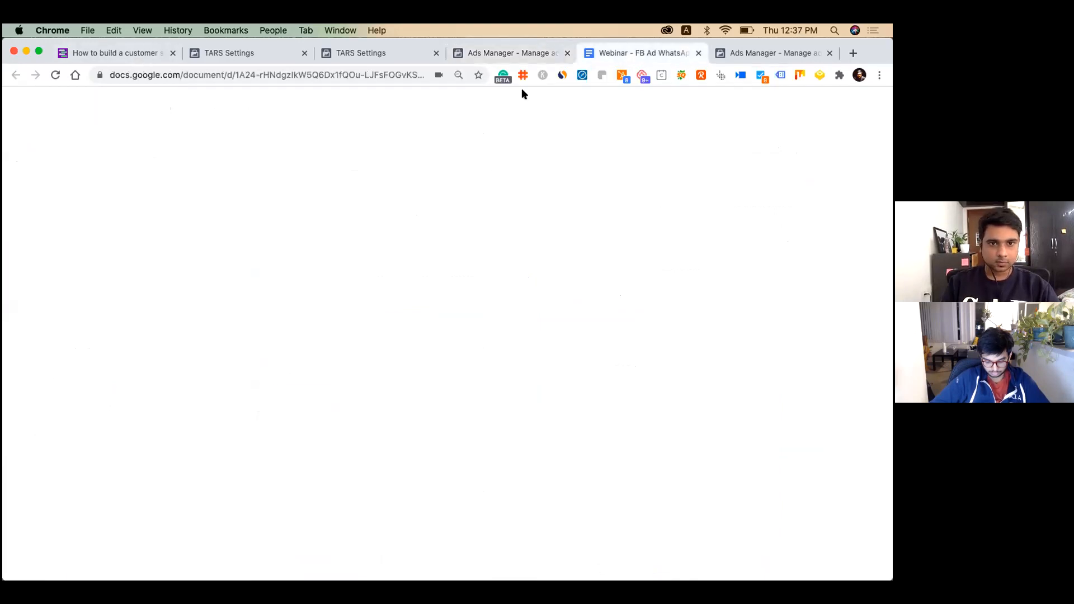
pyautogui.moveTo(250, 248); pyautogui.dragTo(364, 311)
pyautogui.press('super+c')
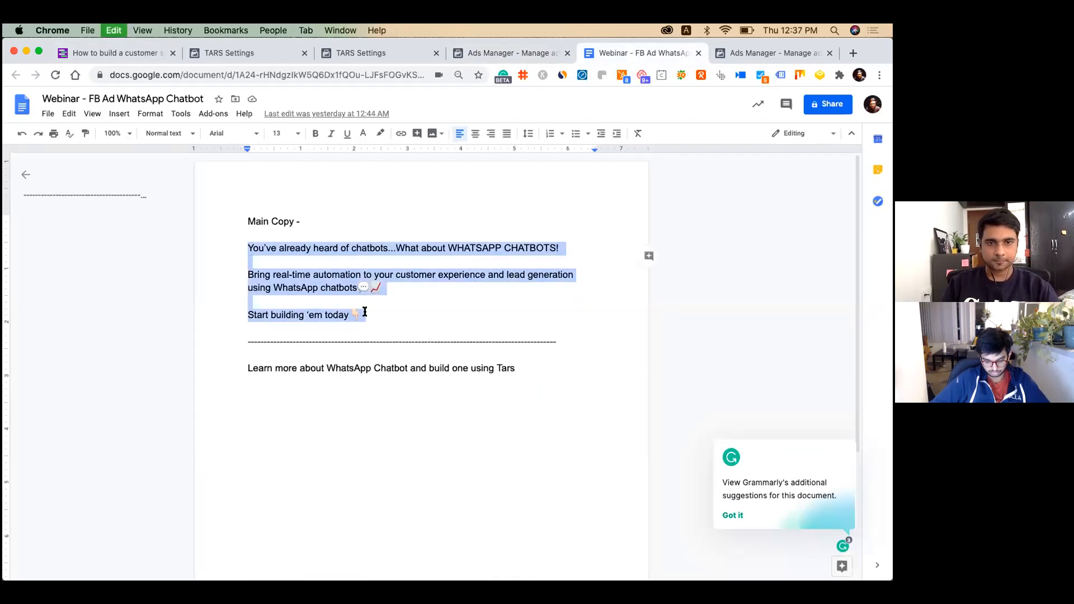
pyautogui.click(524, 54)
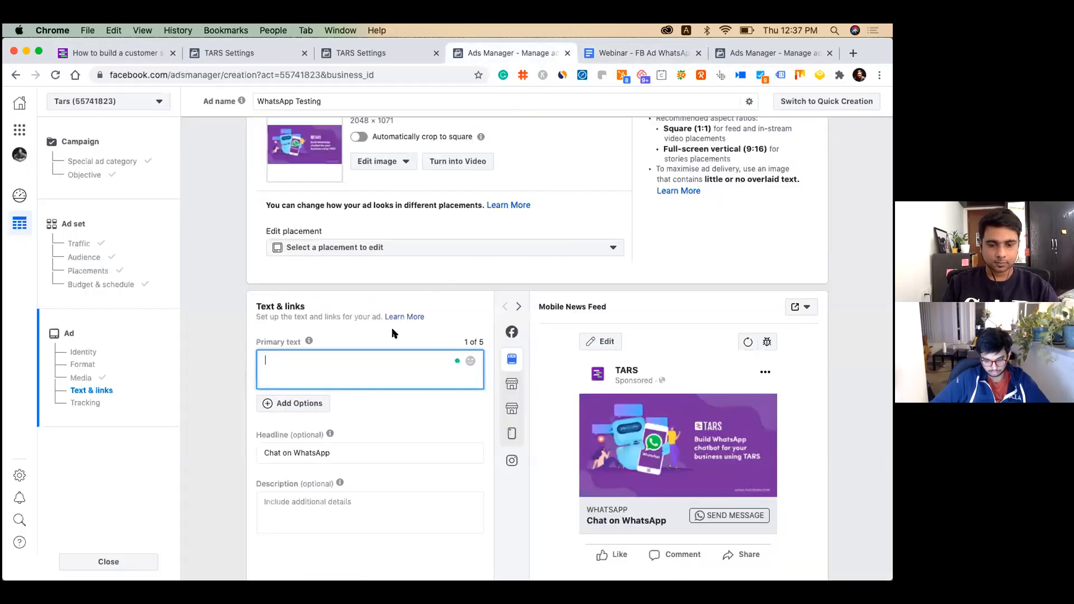
pyautogui.press('super+v')
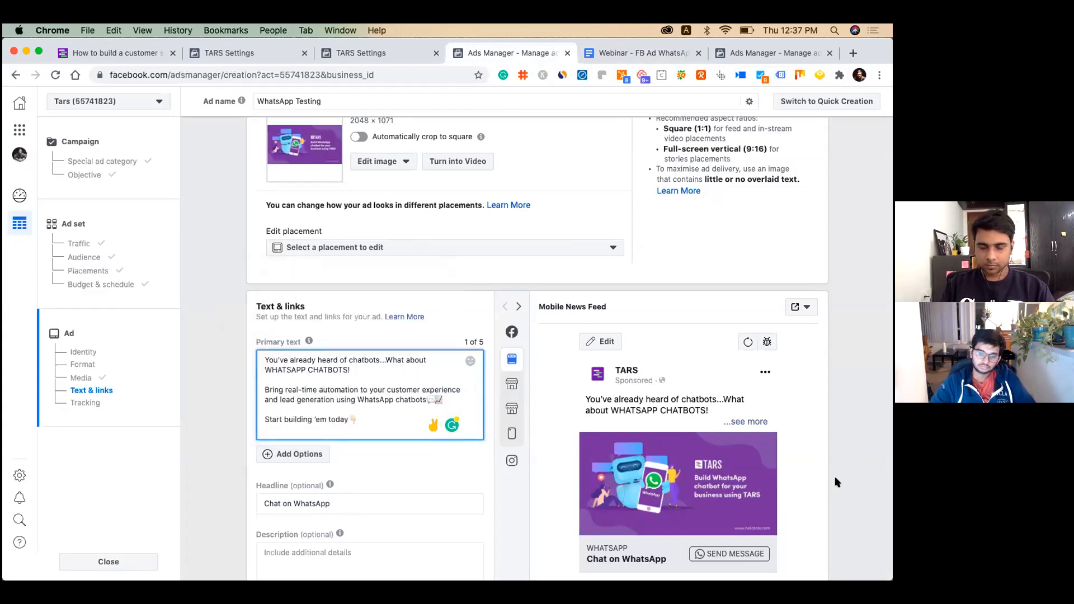
# Preview the ad in the Facebook stories placement and return to the Mobile News Feed preview
pyautogui.scroll(-5, 838, 483)
pyautogui.scroll(3, 834, 425)
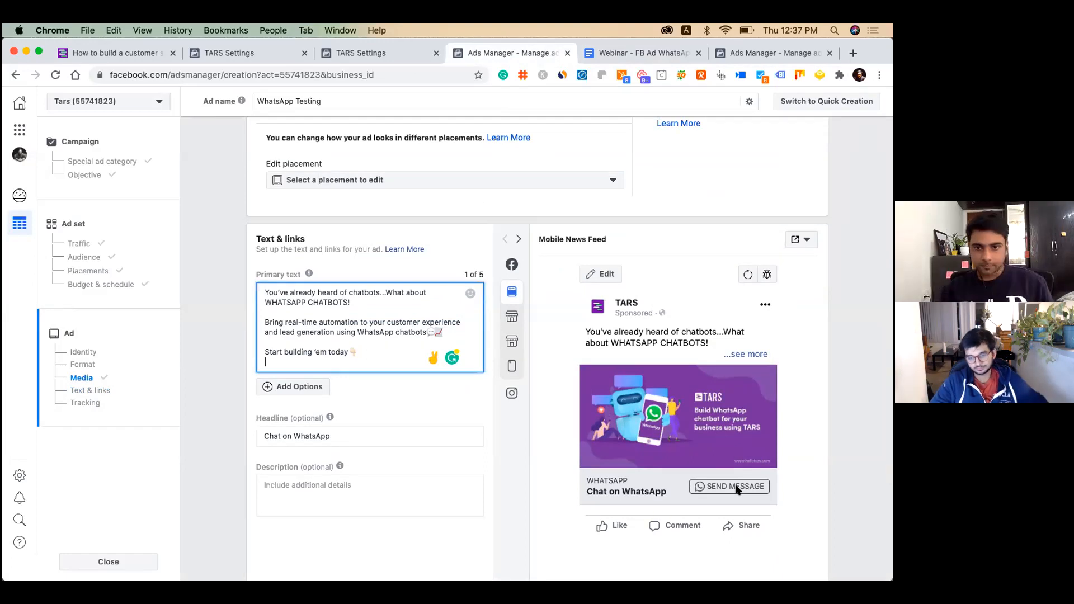
pyautogui.moveTo(513, 293)
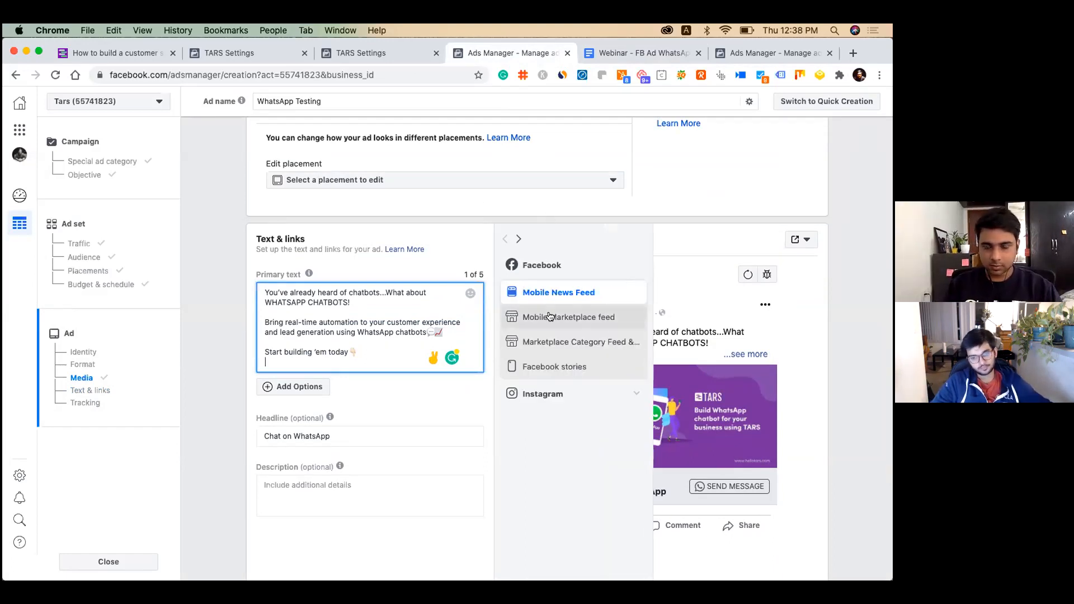
pyautogui.click(570, 368)
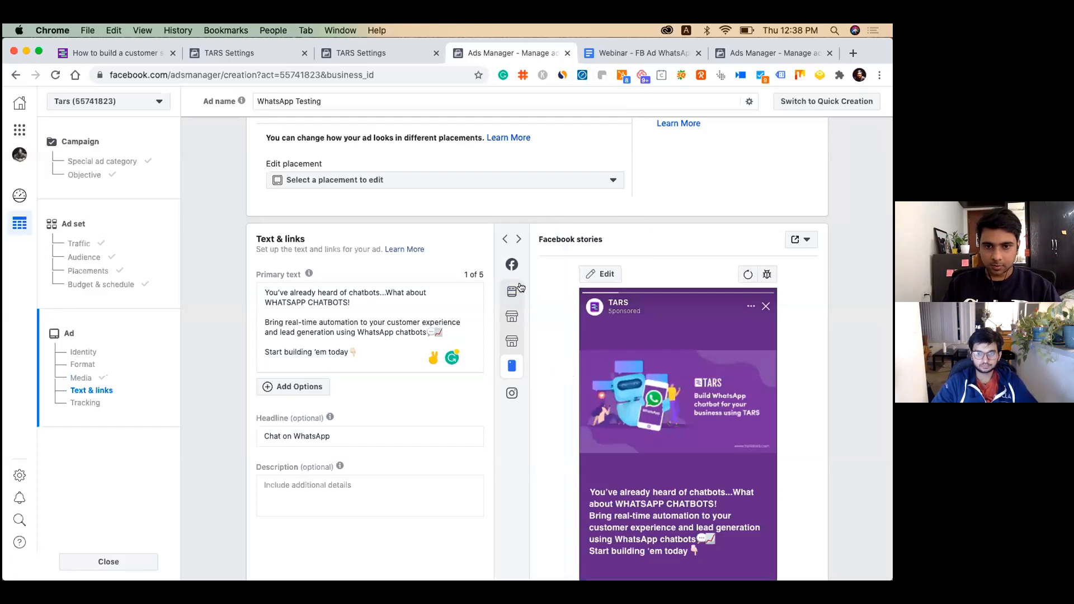
pyautogui.moveTo(514, 266)
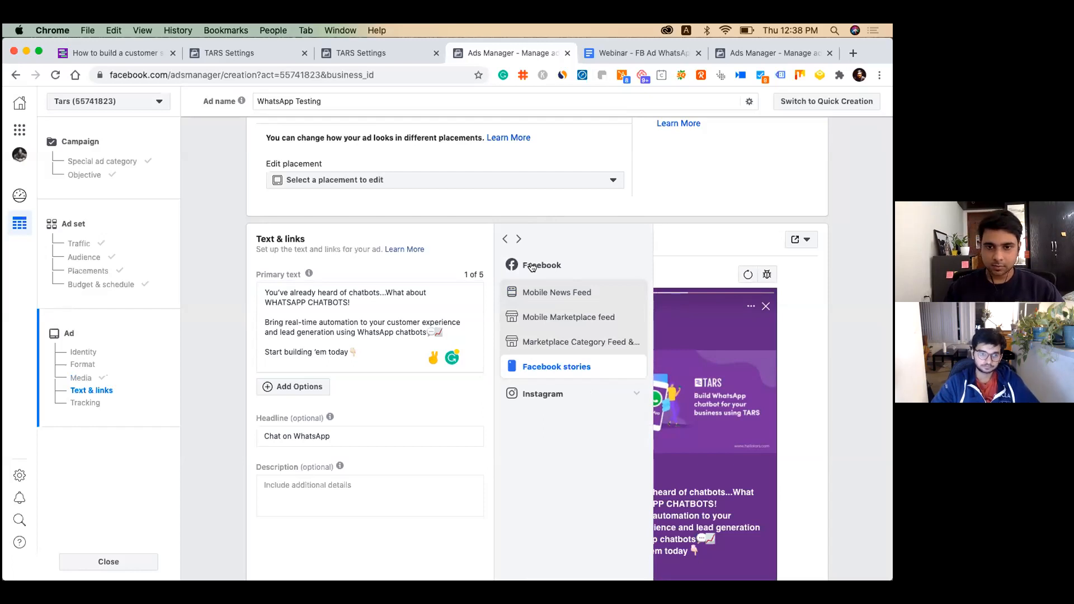
pyautogui.click(550, 291)
# Review the ad text and tracking section, keep the Facebook pixel enabled, and confirm the ad
pyautogui.scroll(-8, 561, 485)
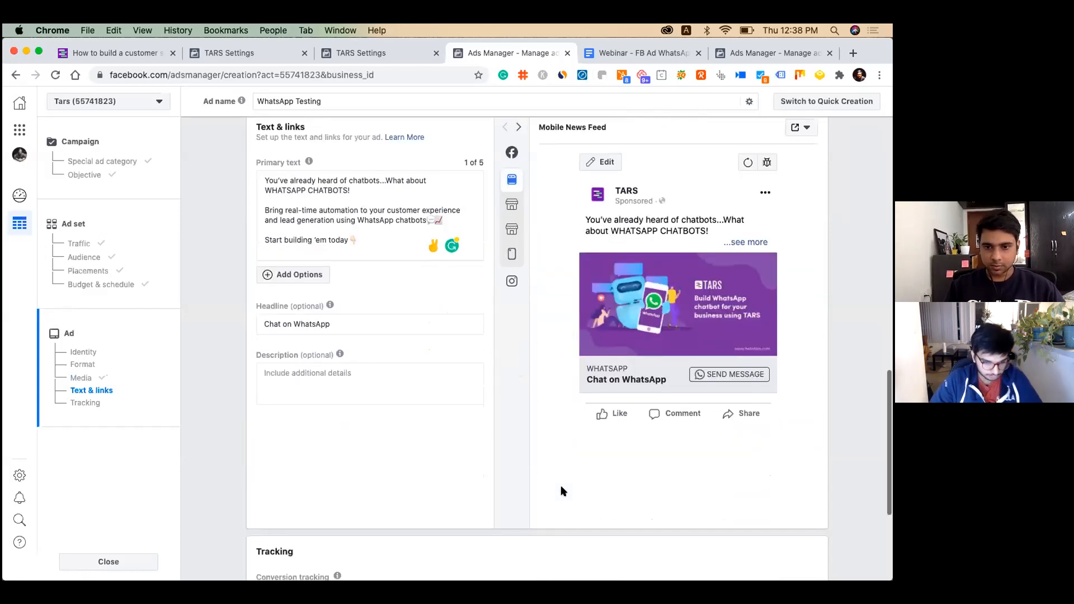
pyautogui.scroll(-3, 493, 455)
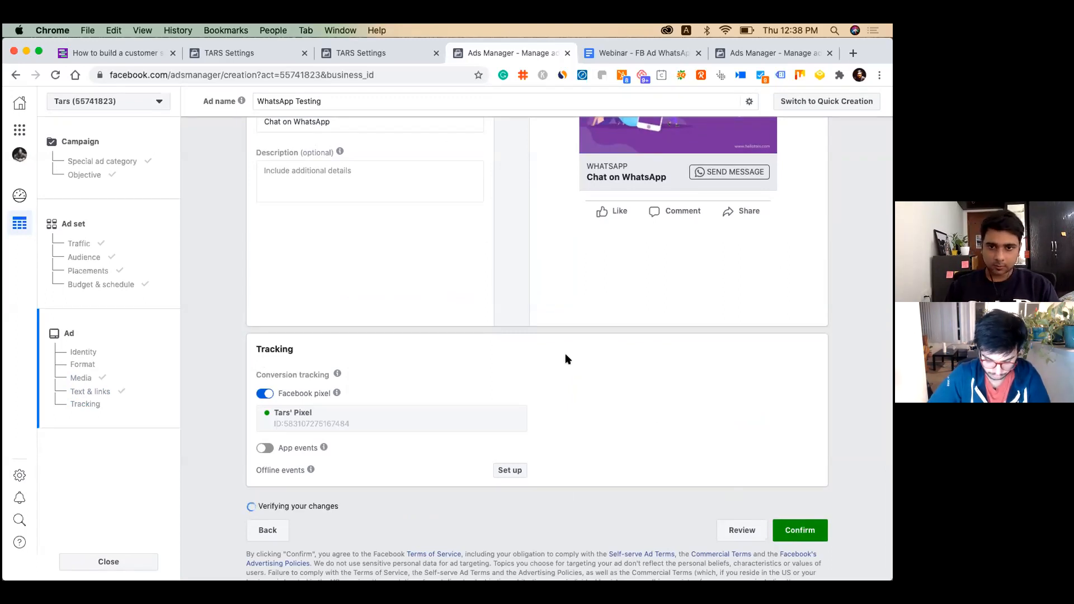
pyautogui.scroll(1, 515, 347)
pyautogui.scroll(5, 514, 347)
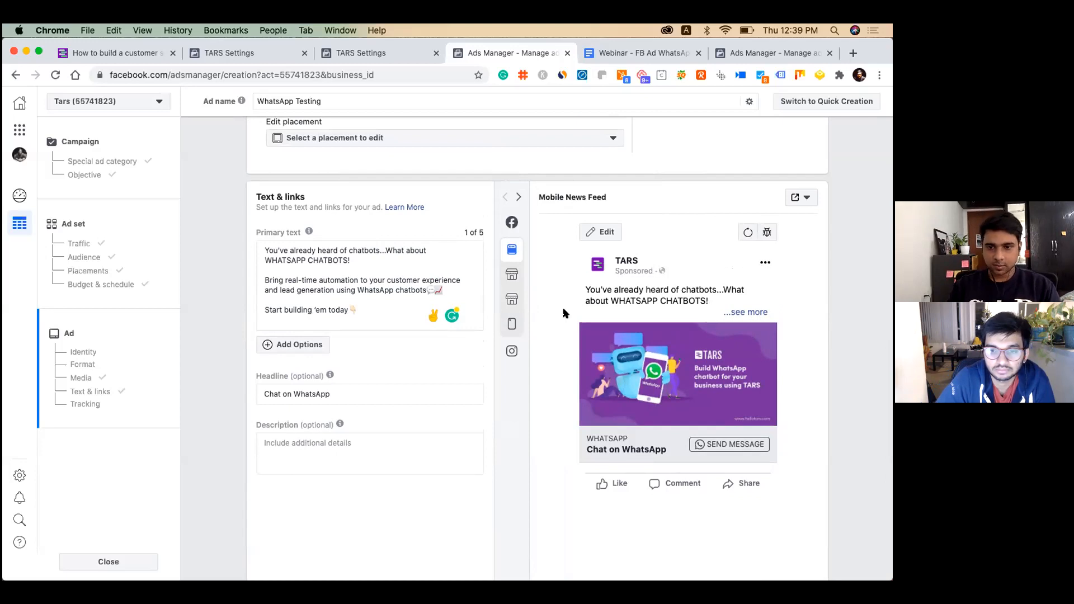
pyautogui.scroll(-3, 730, 456)
pyautogui.scroll(-5, 731, 456)
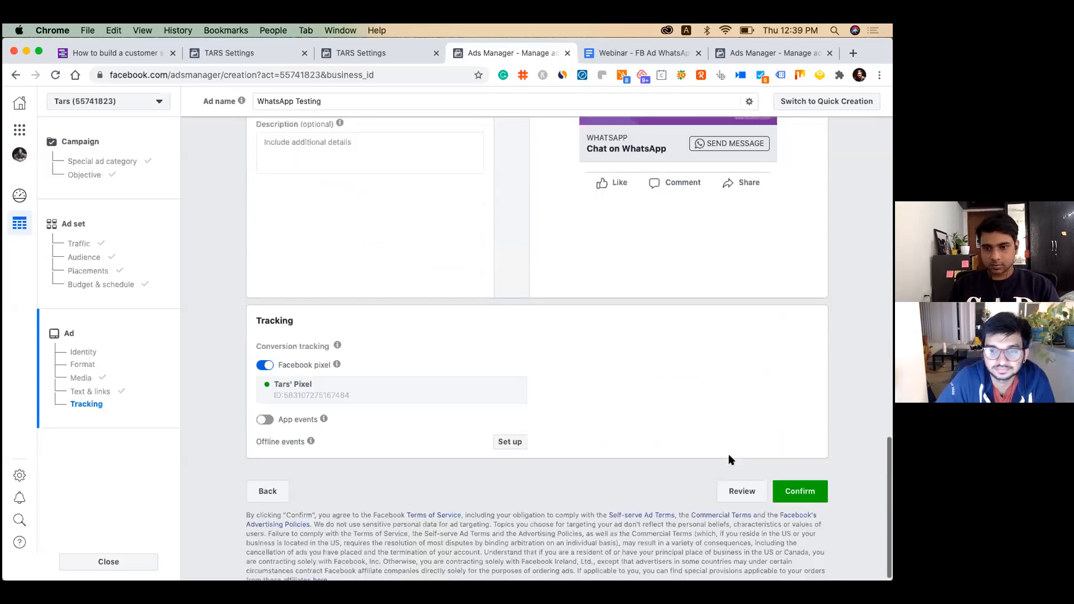
pyautogui.click(797, 489)
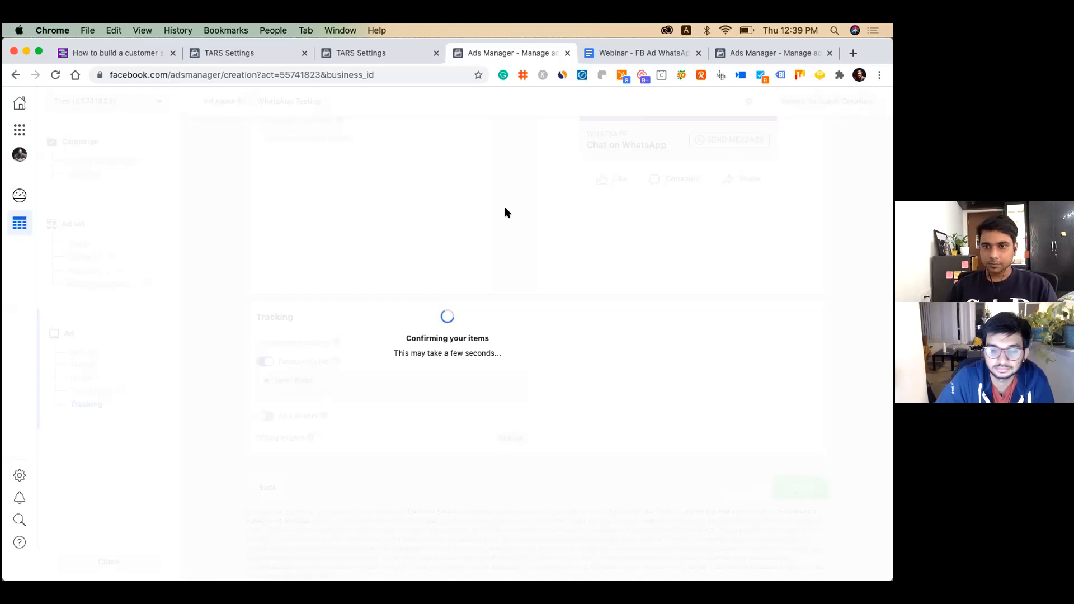
# Switch to the TARS Page's WhatsApp settings
pyautogui.click(246, 53)
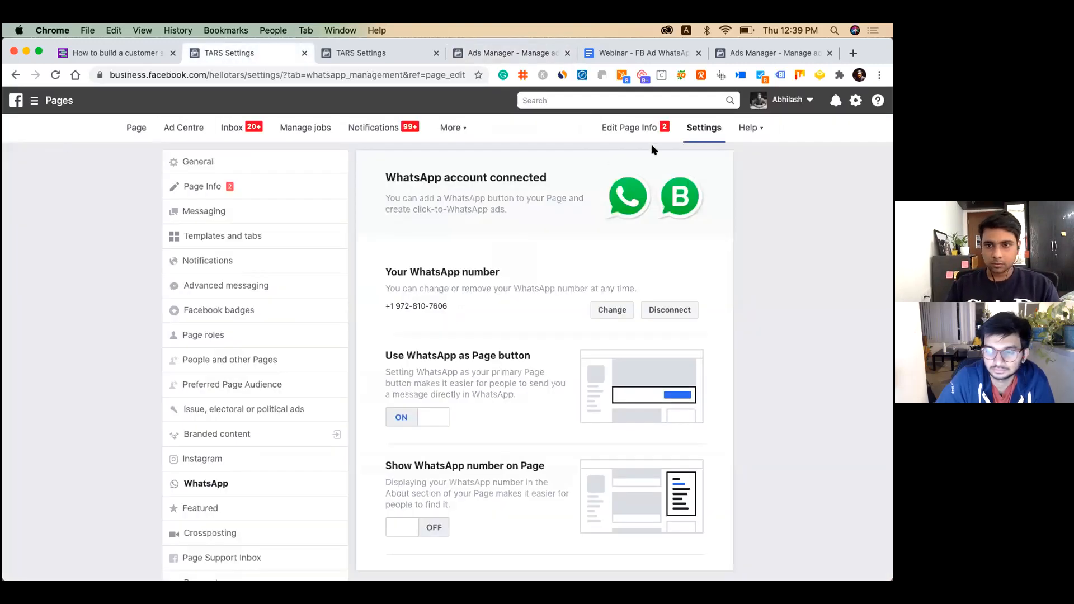